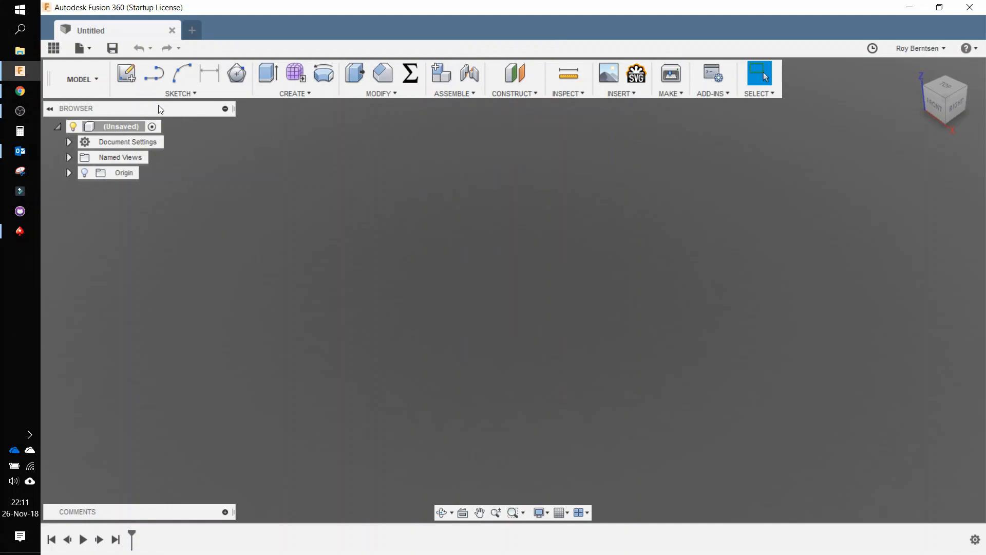
Sketch a 10 mm diameter circle centred on the origin on the horizontal XY plane and finish the sketch
click(130, 79)
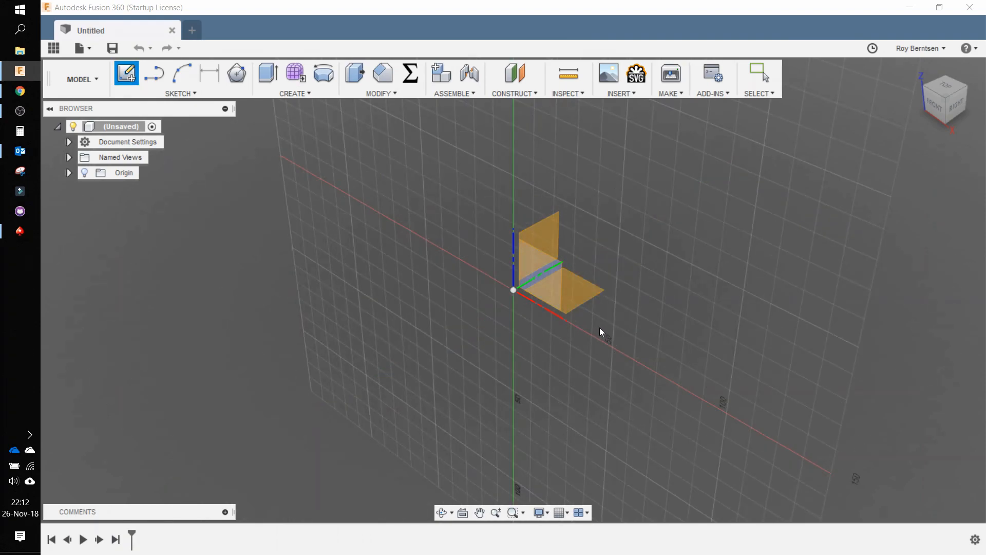
click(573, 298)
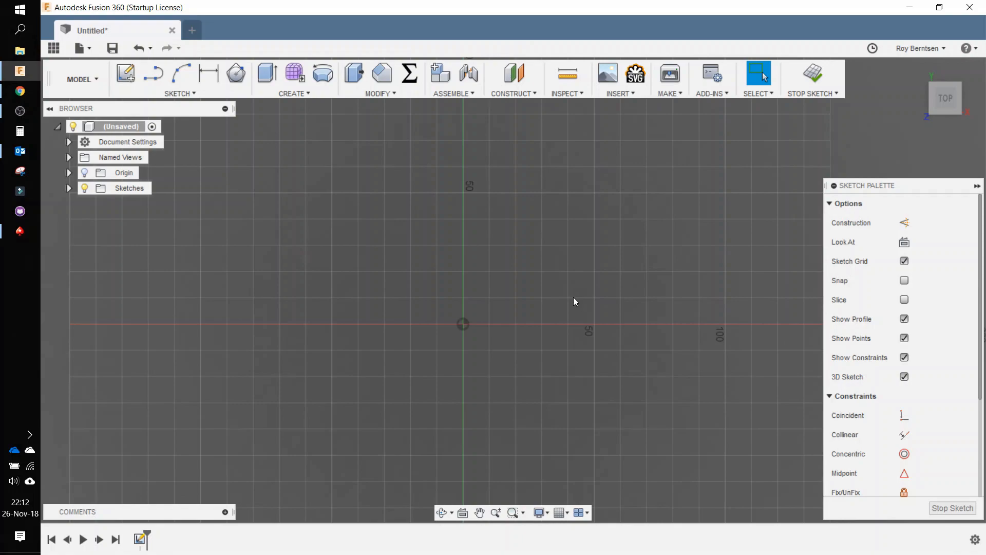
key(c)
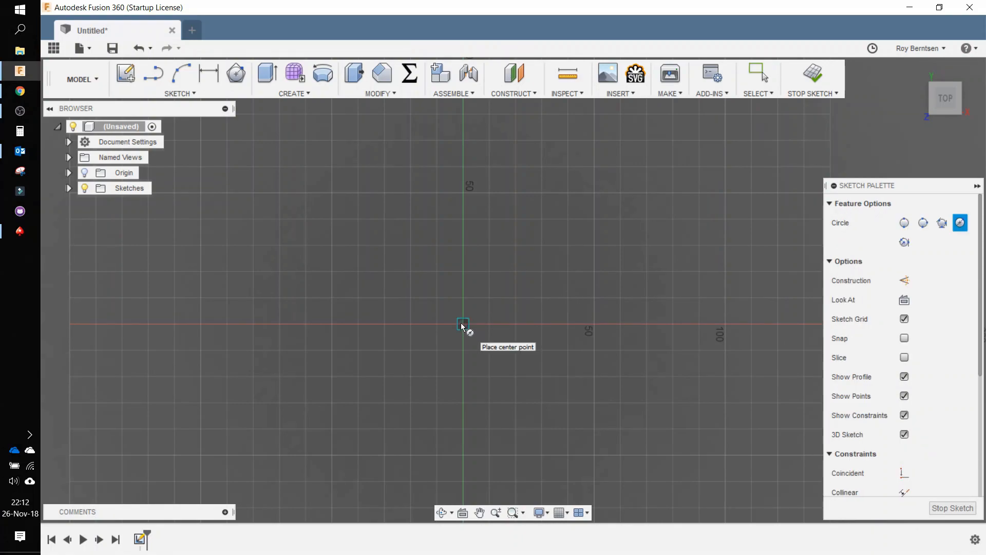
click(462, 325)
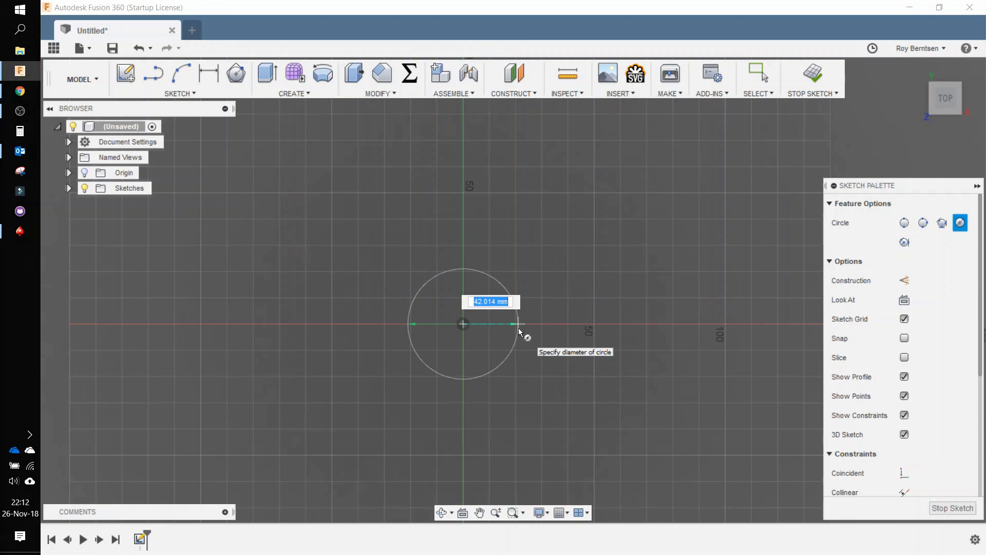
text(10)
key(Tab)
key(Return)
key(Escape)
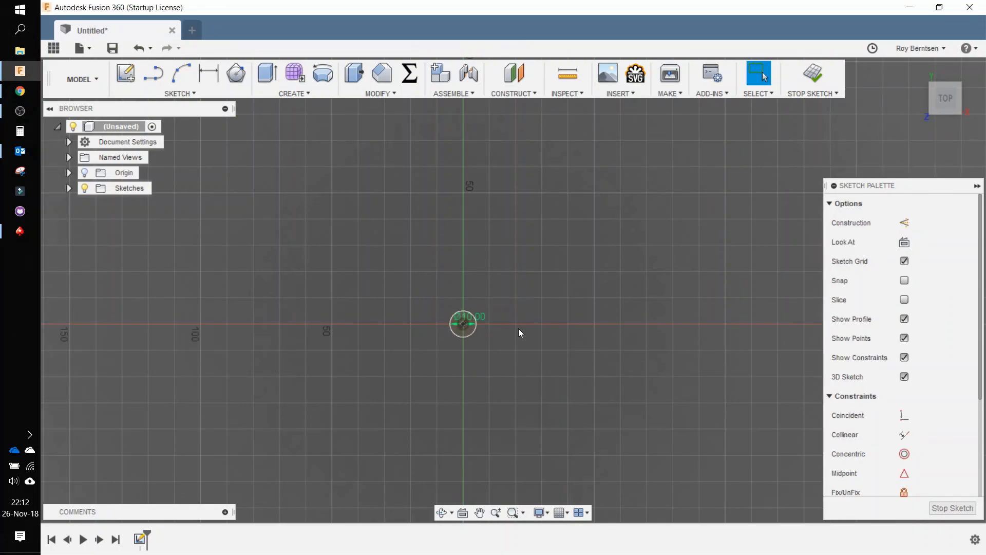
scroll(519, 328, up, 3)
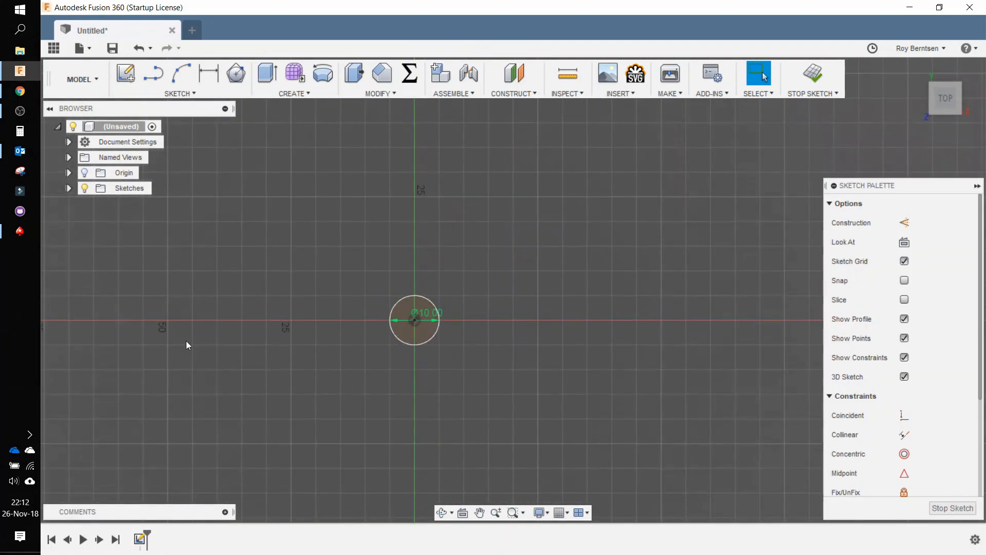
scroll(277, 334, up, 2)
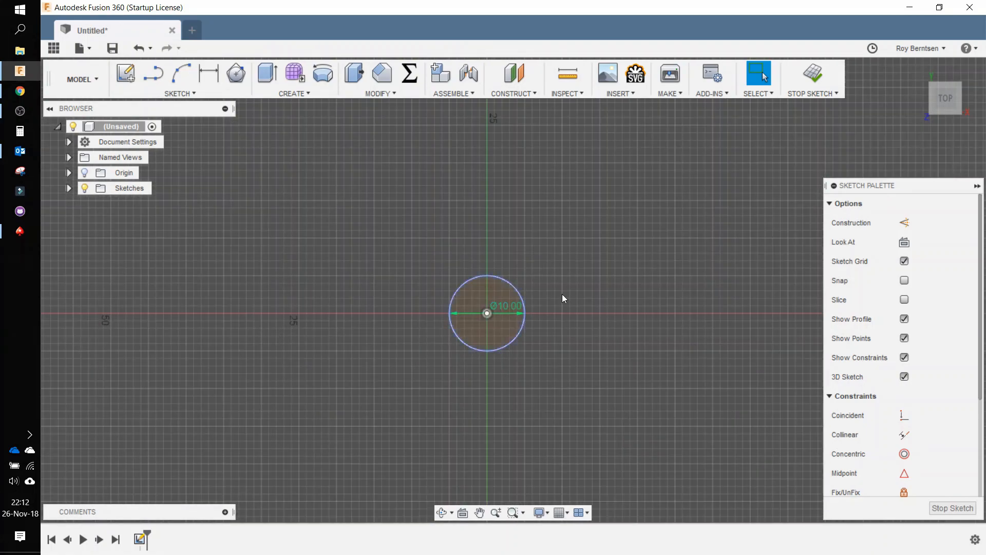
mouse_move(893, 83)
click(918, 71)
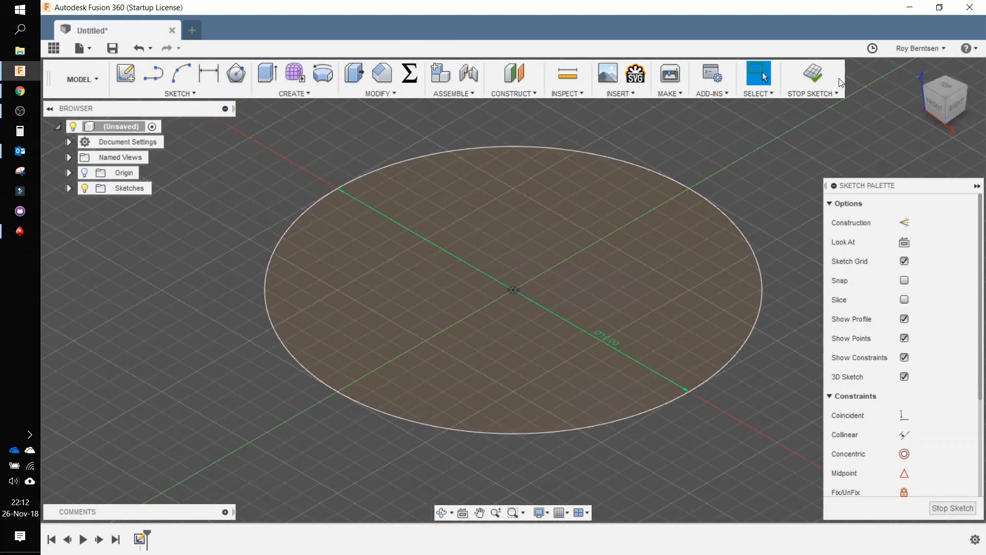
click(819, 76)
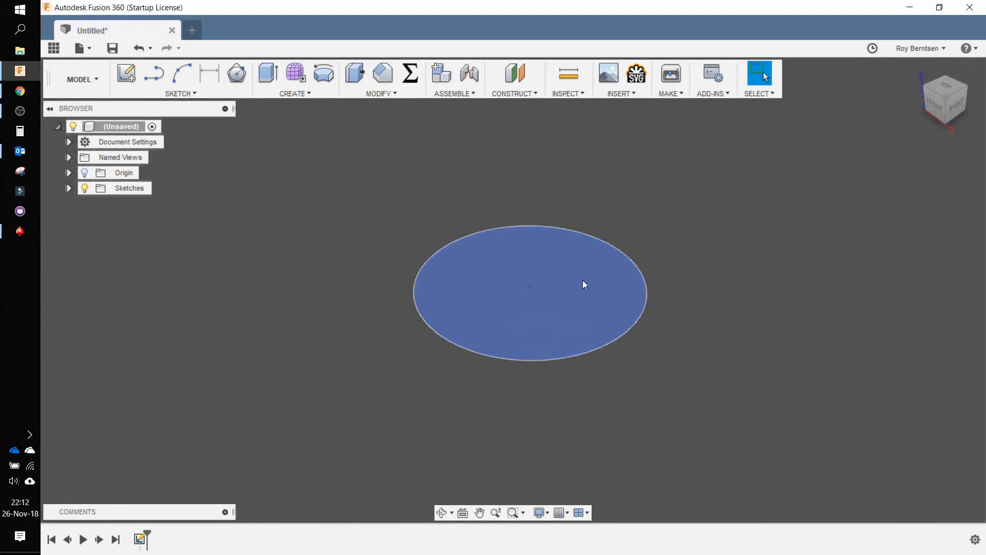
Extrude the circle profile 30 mm upward as a new body
scroll(584, 284, down, 3)
key(e)
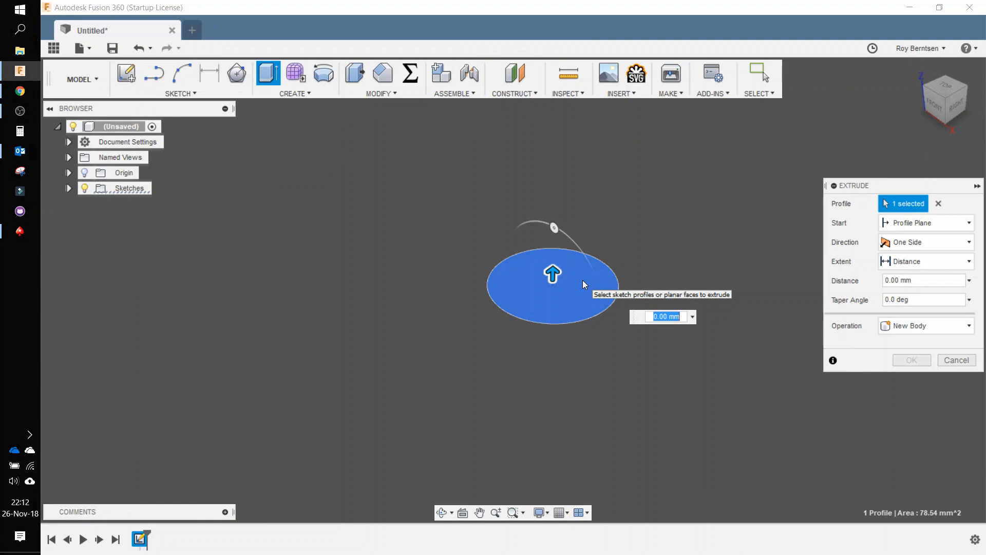
text(30)
key(Return)
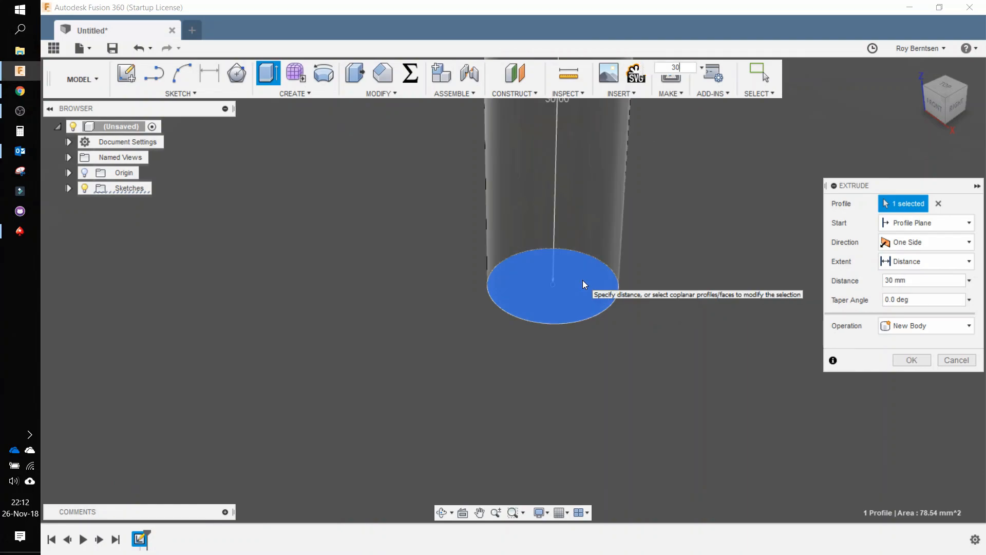
key(Return)
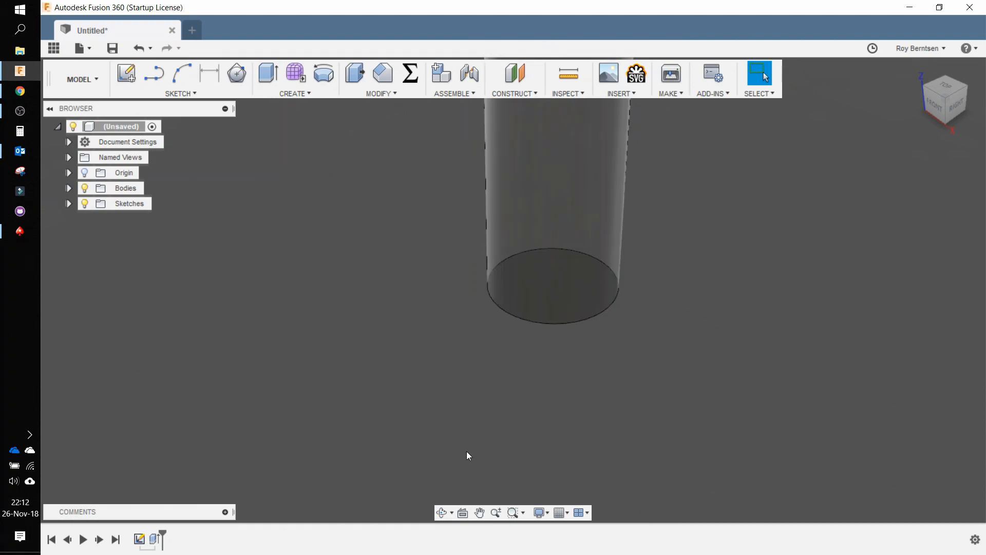
Apply a stainless steel appearance from the Fusion 360 library to the cylinder
scroll(466, 451, down, 5)
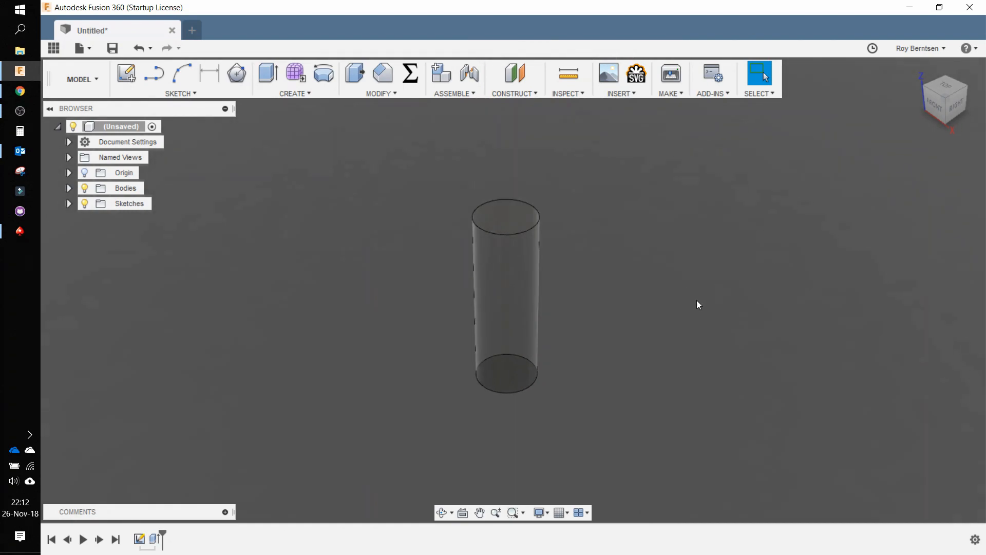
key(a)
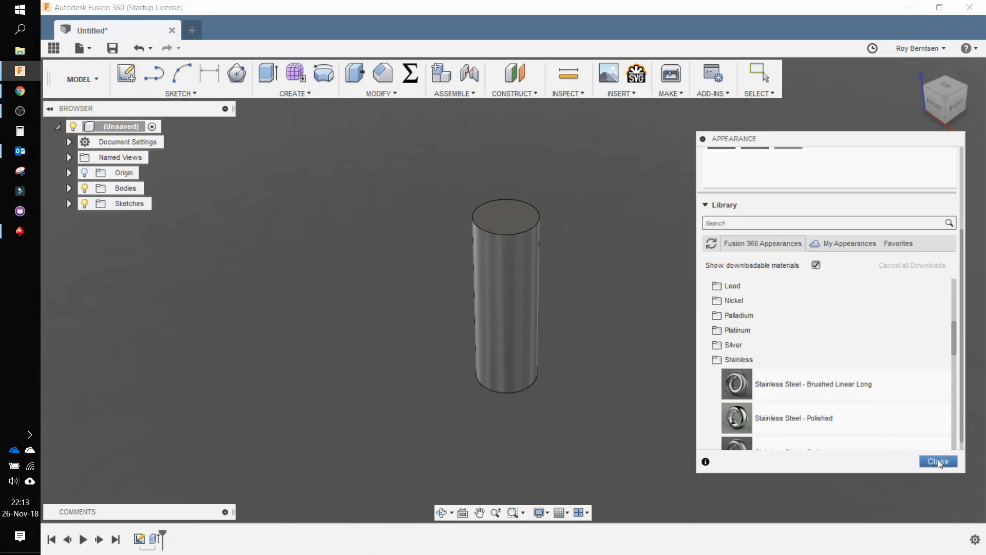
click(938, 462)
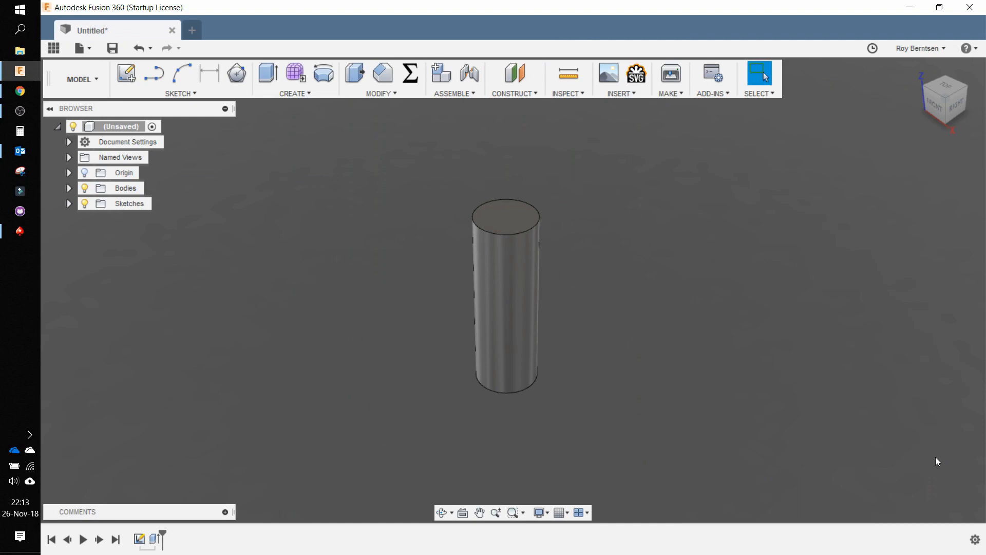
Create a sketch on the cylinder's bottom face and project the face's circular edge into it
click(947, 127)
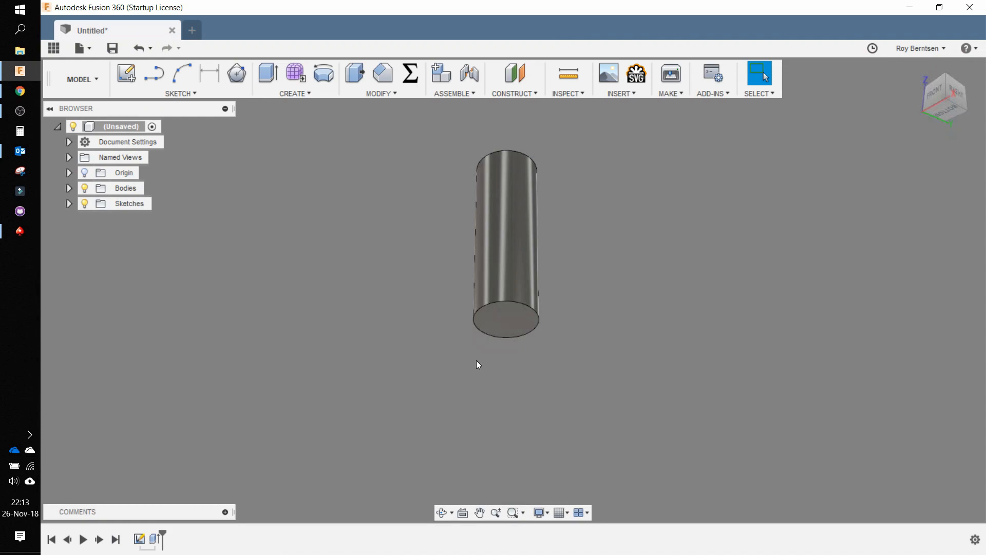
click(522, 322)
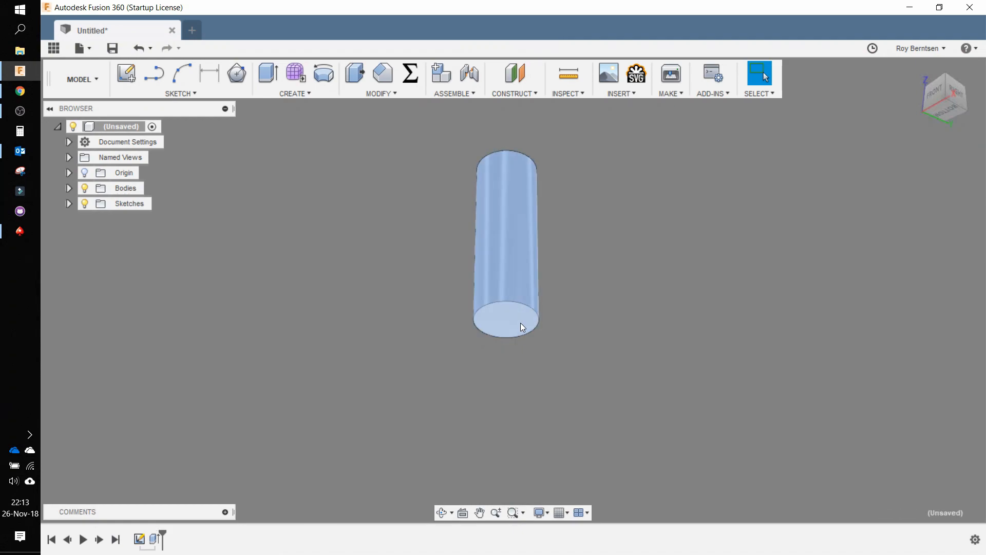
click(569, 404)
click(512, 324)
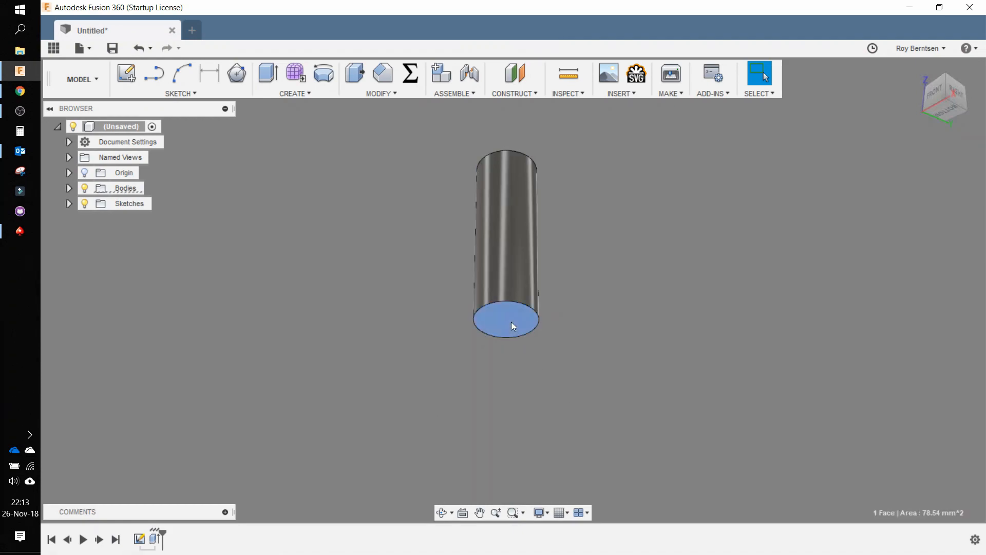
click(138, 72)
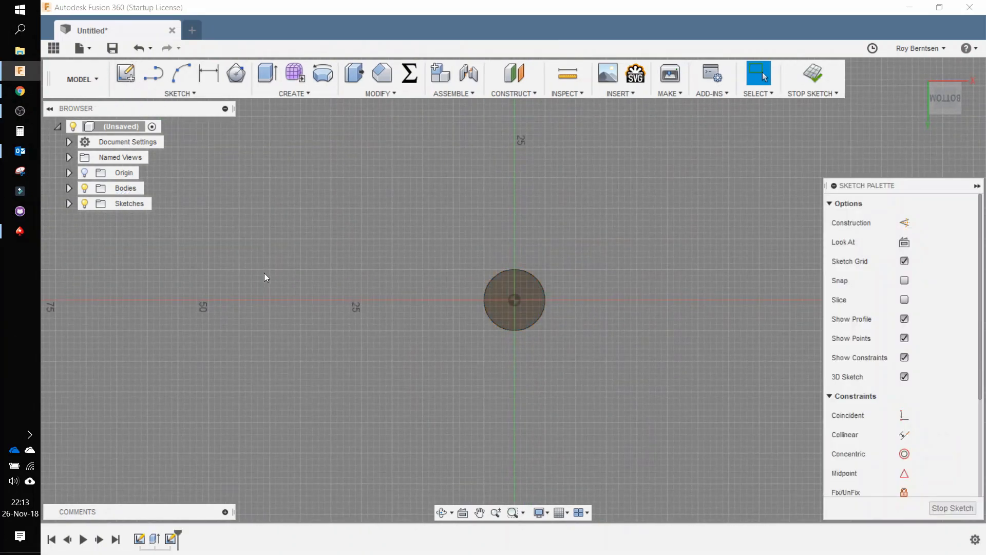
key(p)
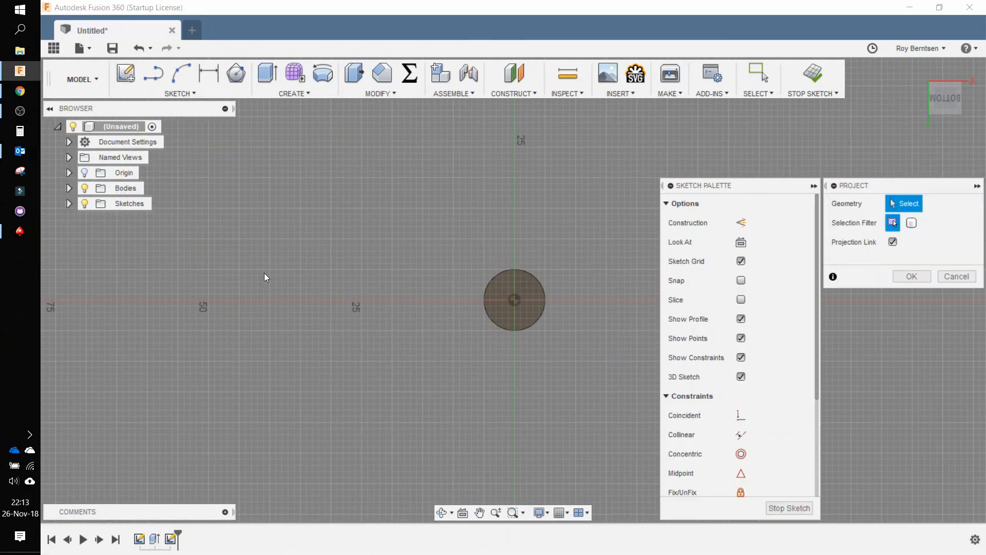
click(525, 327)
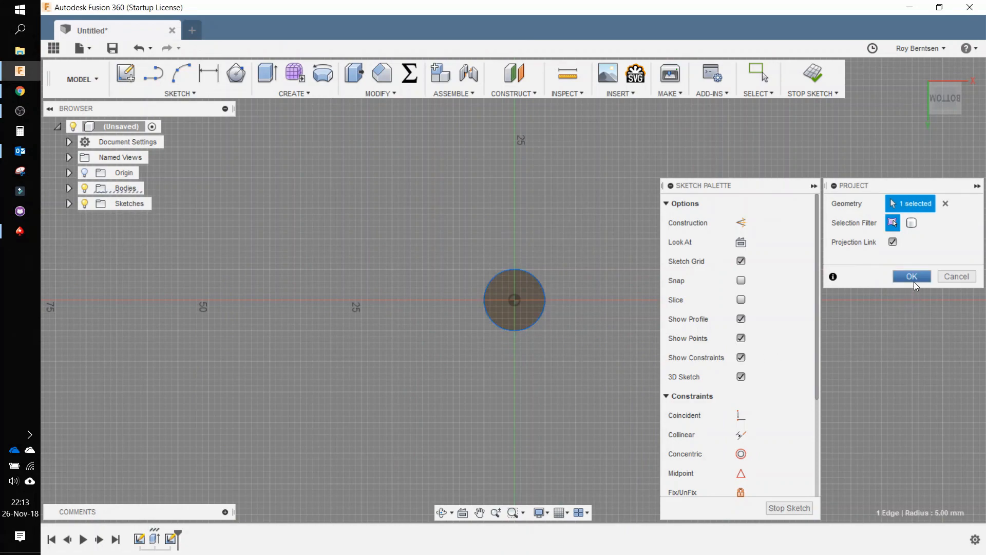
click(914, 281)
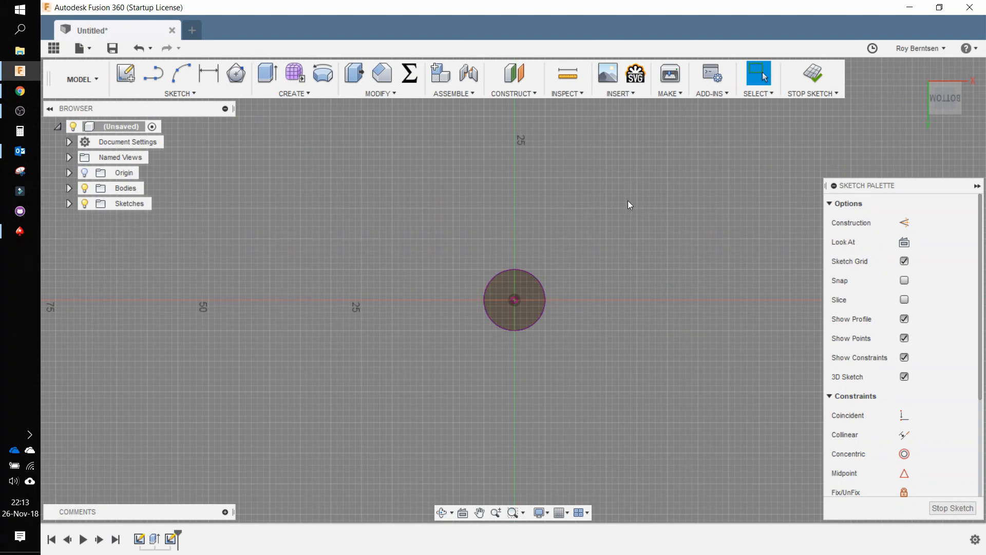
Draw a six-sided circumscribed polygon around the projected circle, centred on it, and constrain its lower edge horizontal
click(182, 93)
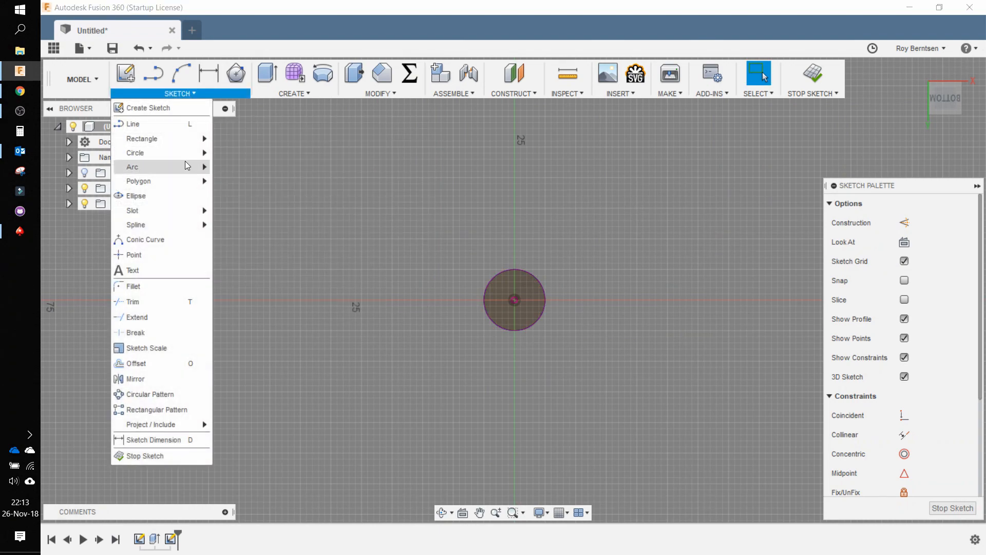
mouse_move(191, 180)
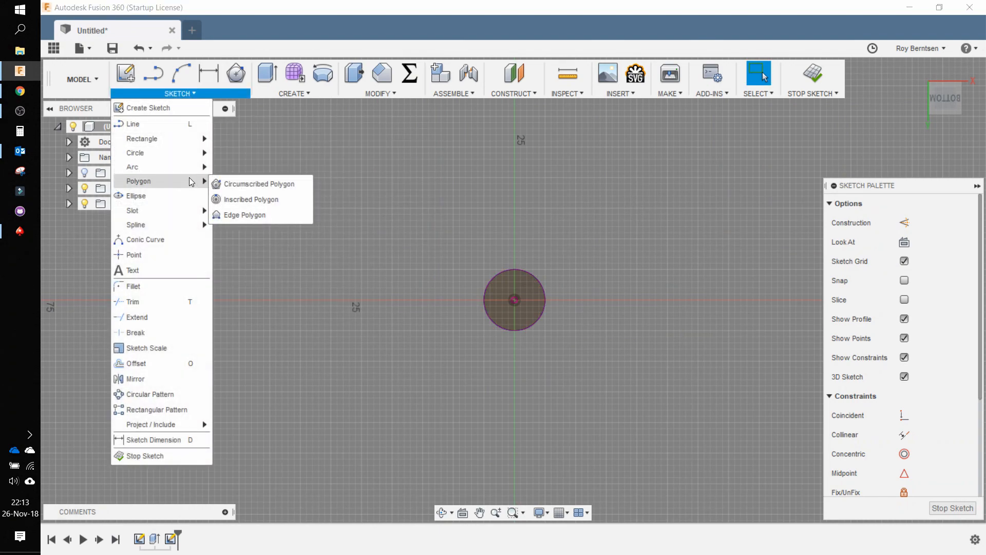
click(231, 183)
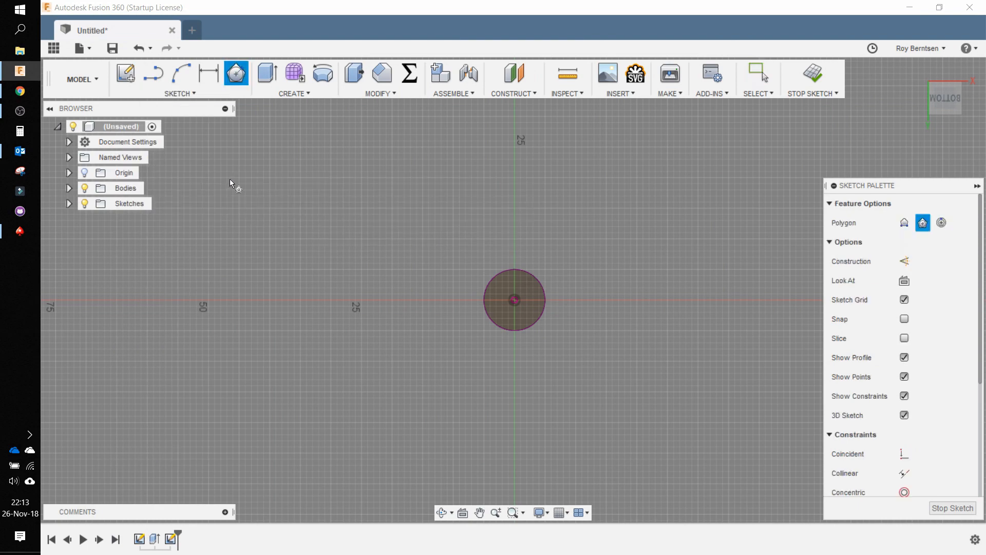
click(519, 301)
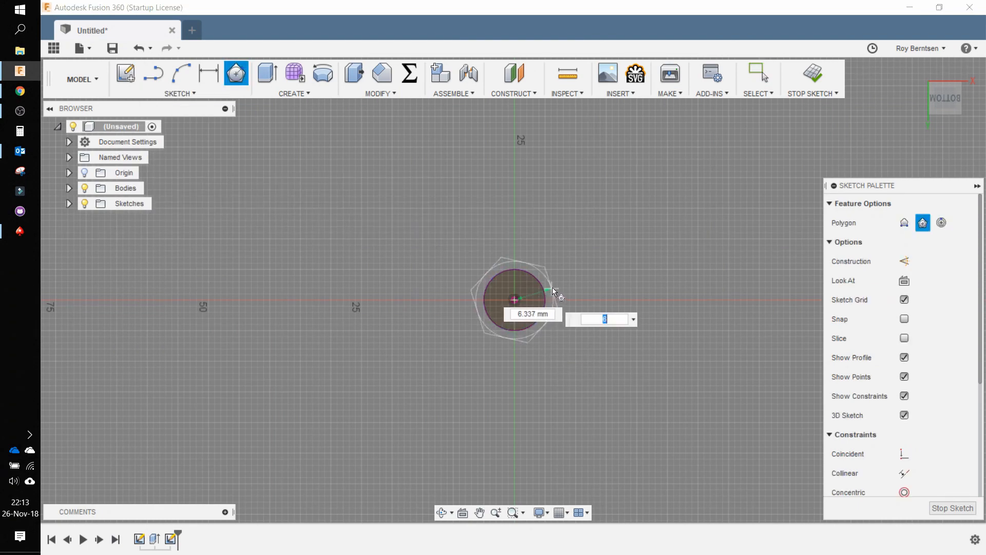
click(588, 278)
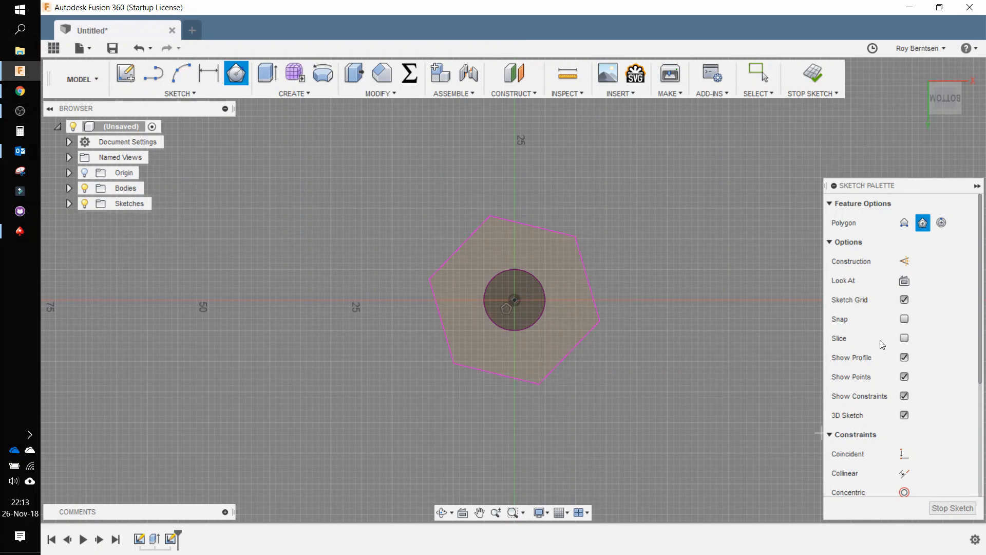
scroll(882, 345, down, 3)
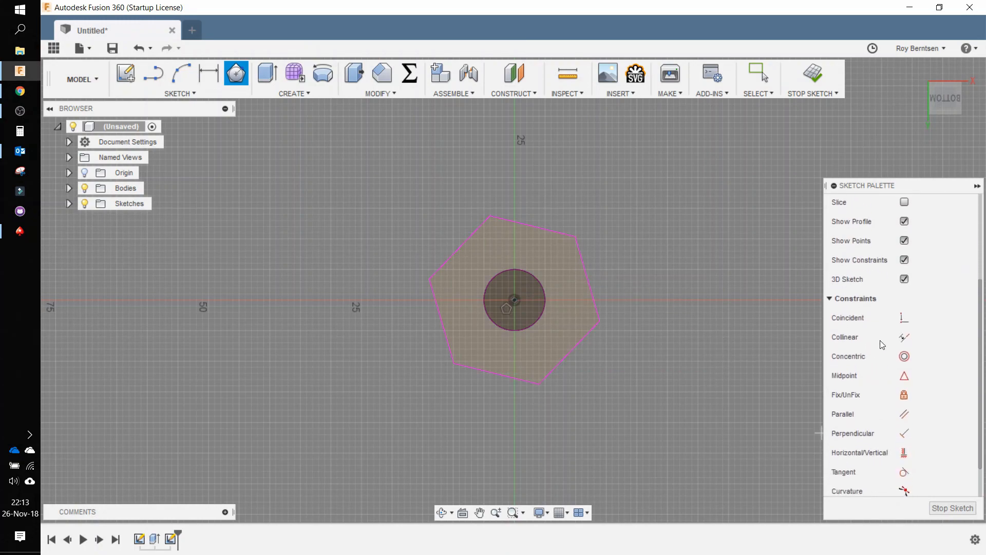
click(906, 452)
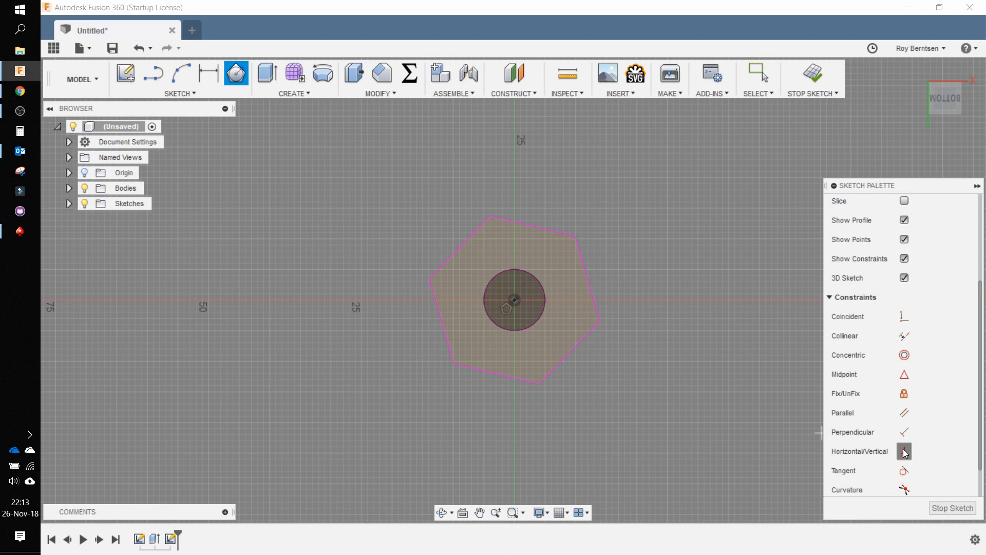
click(516, 383)
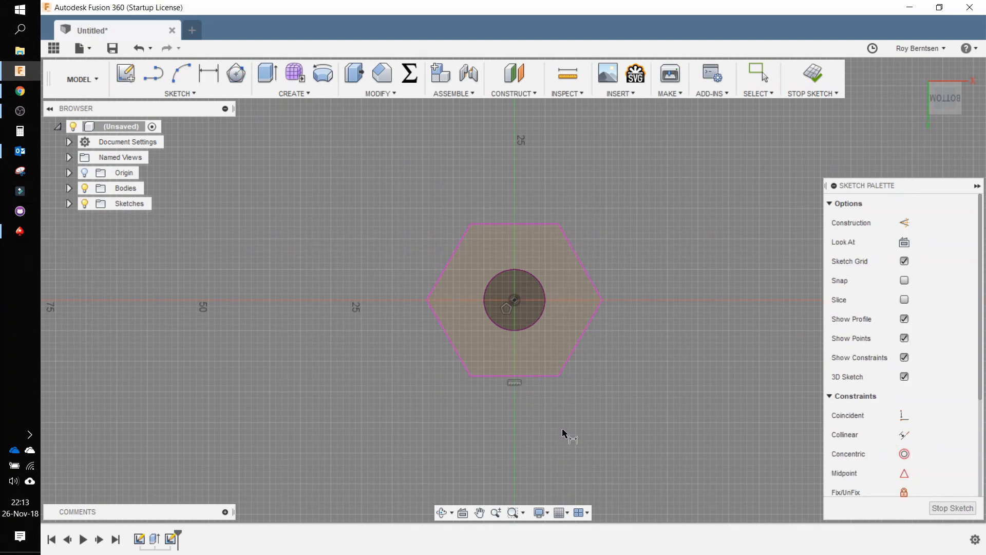
Dimension the distance between two opposite sides of the hexagon to 17 mm and finish the sketch
key(d)
click(458, 353)
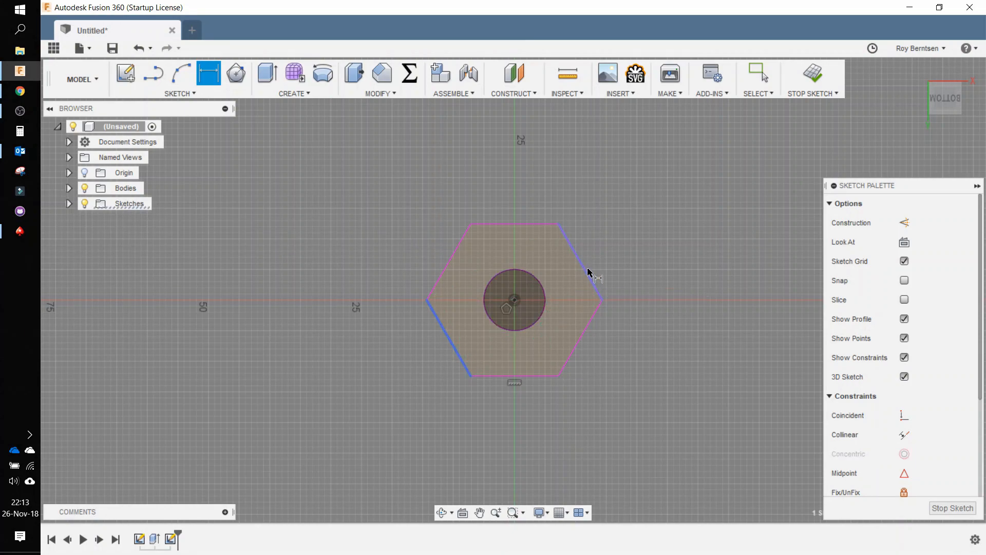
click(589, 272)
click(588, 374)
text(17)
key(Return)
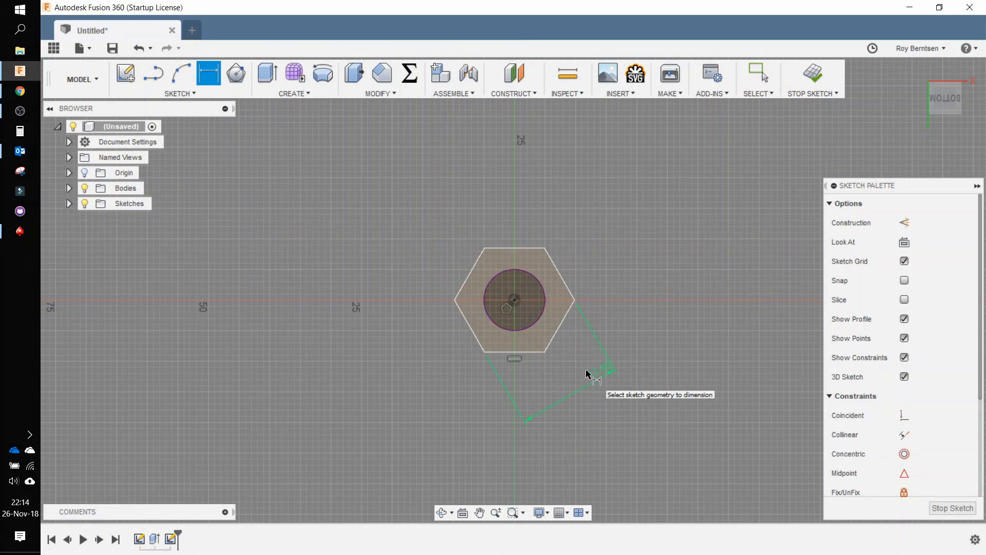
click(815, 81)
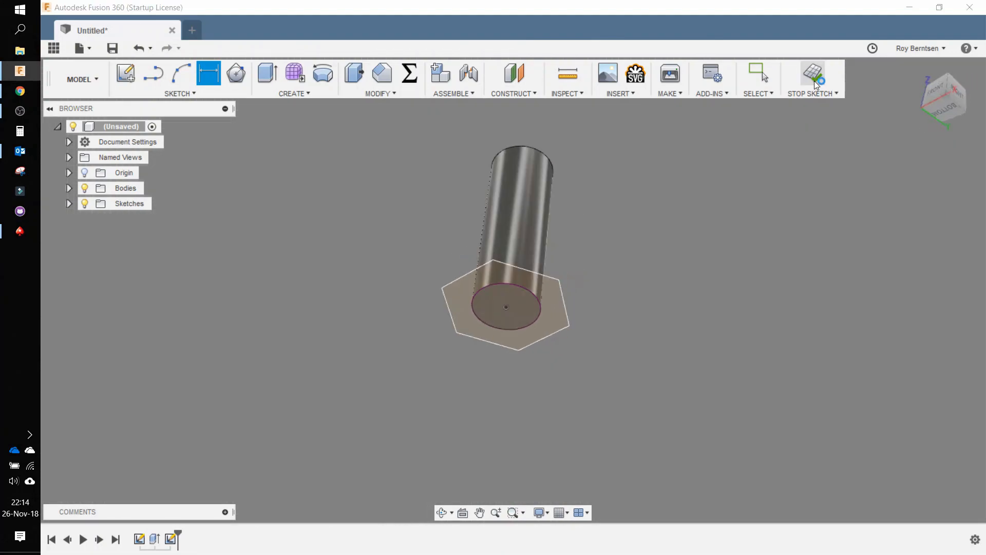
Extrude the whole hexagon, including its inner circle, 5 mm away from the shank and join it as the bolt head
key(e)
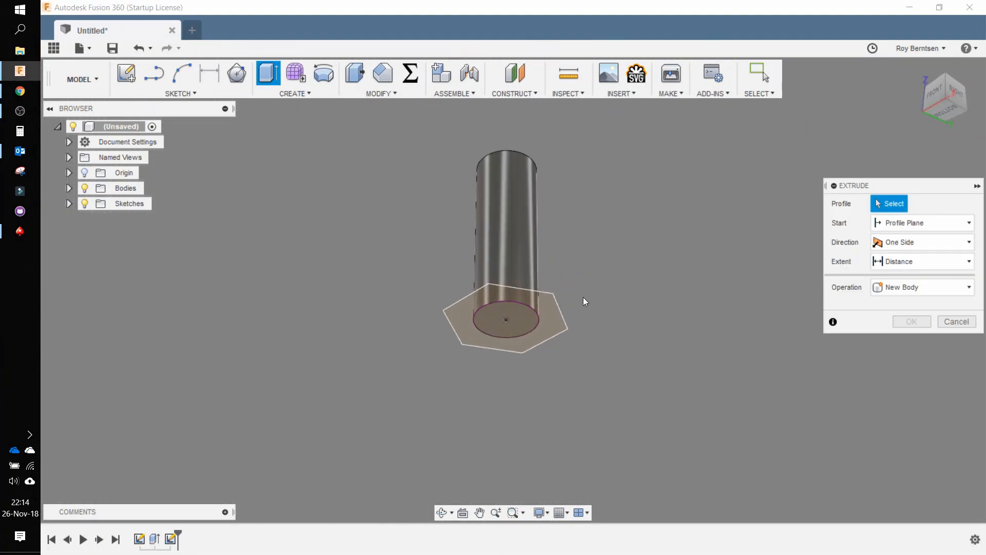
click(556, 319)
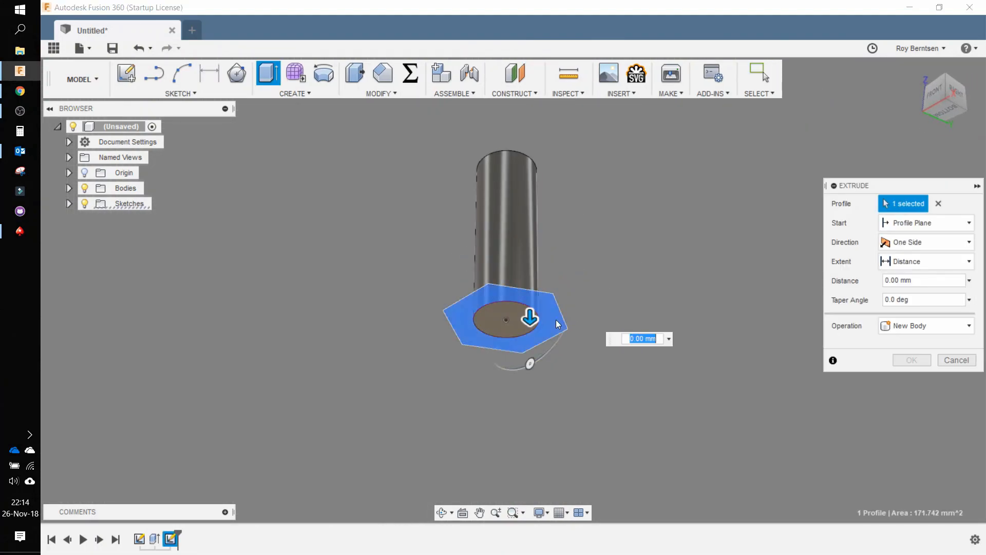
click(507, 323)
text(5)
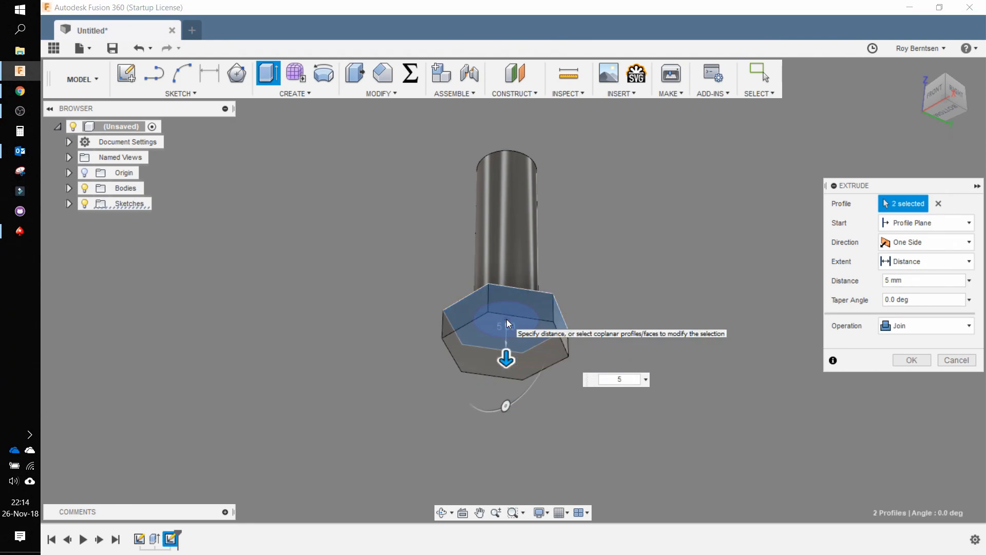
key(Return)
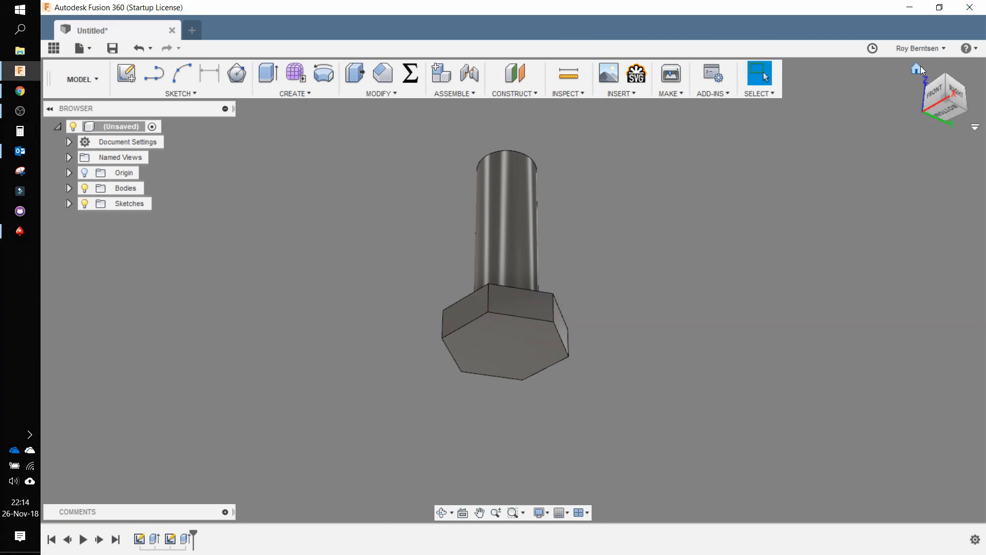
Add a modeled ISO Metric M10x1.5 thread to the shank, not full length but 20 mm long from the free end
click(919, 66)
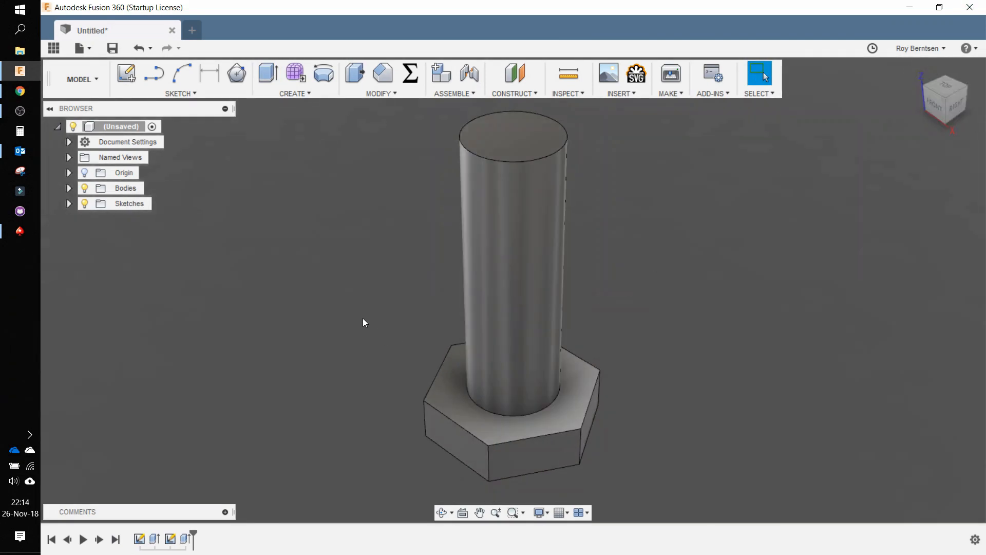
click(307, 92)
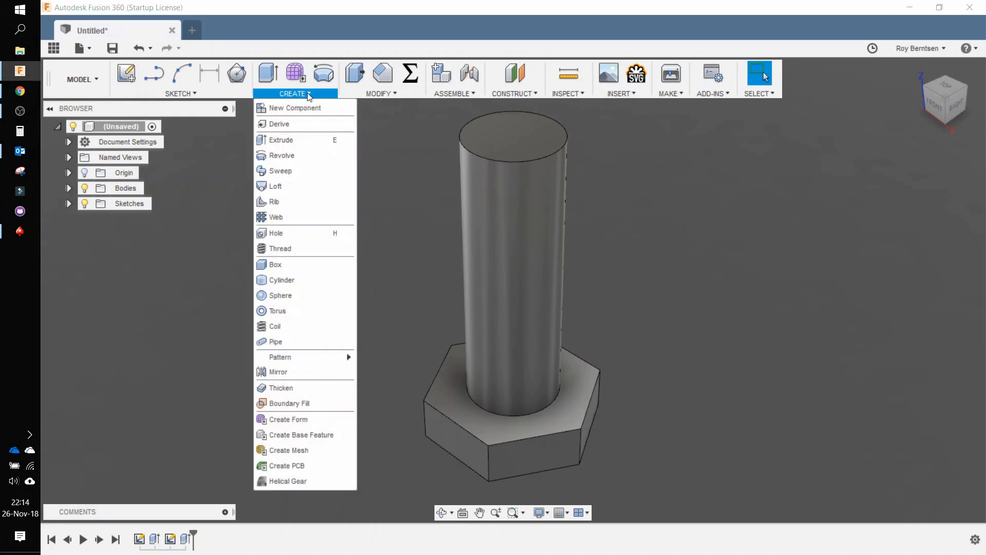
click(275, 251)
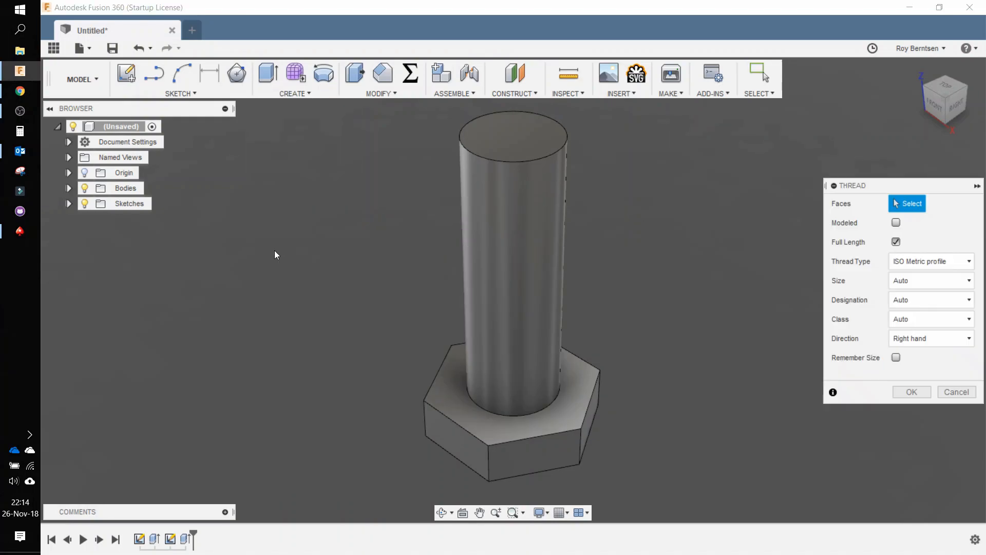
click(547, 245)
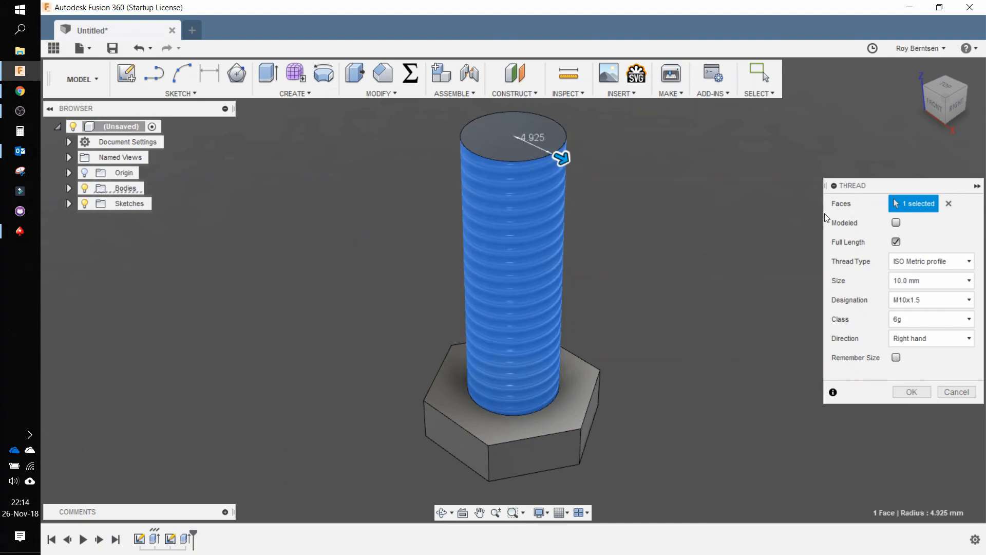
click(897, 225)
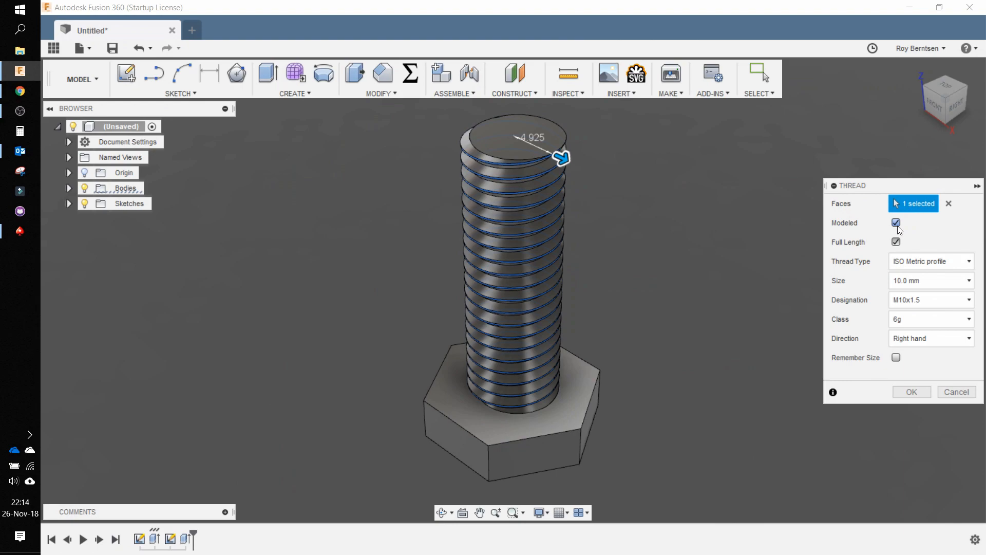
click(897, 242)
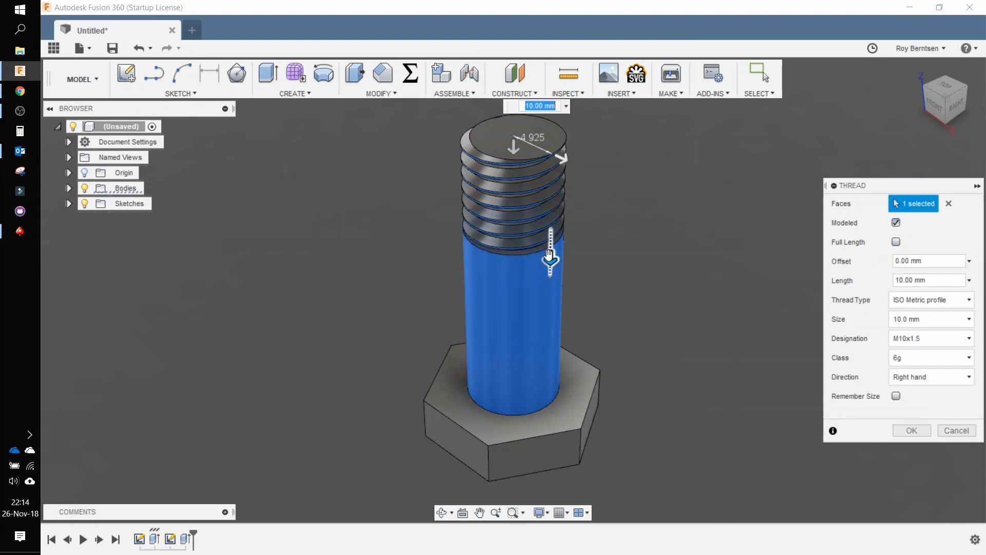
drag(549, 254, 553, 301)
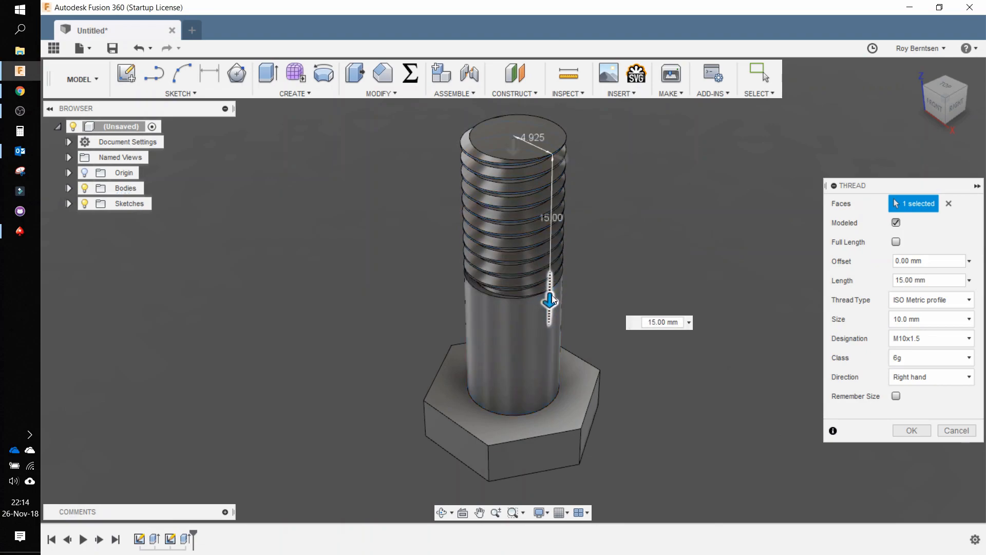
text(20)
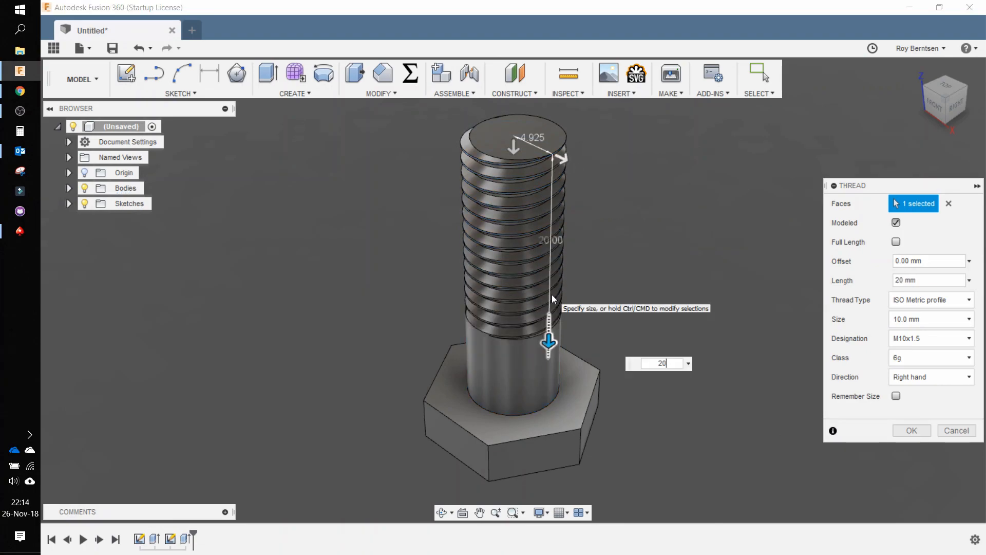
key(Return)
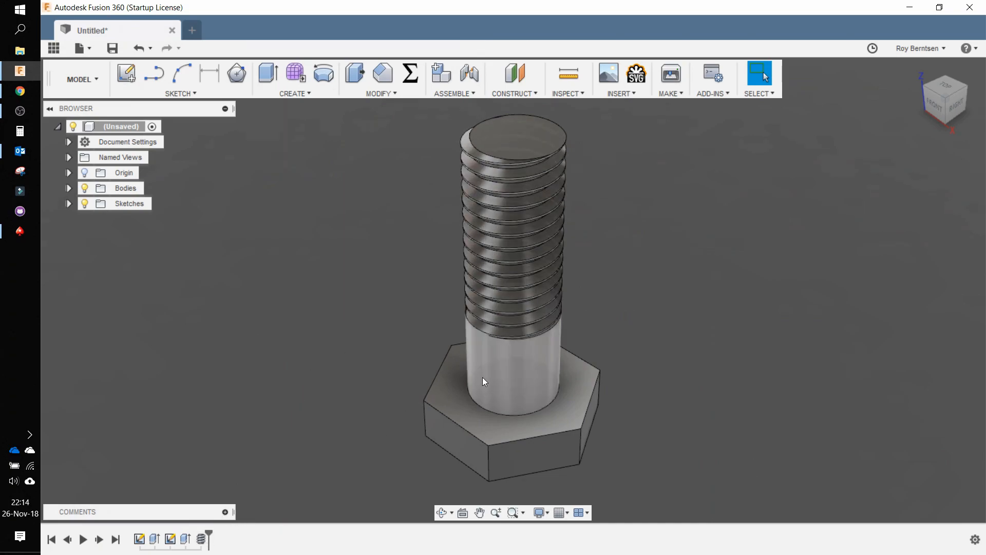
Insert a 1 mm equal-distance chamfer on the shank's free circular edge, placed before the thread in the design history
scroll(406, 395, down, 2)
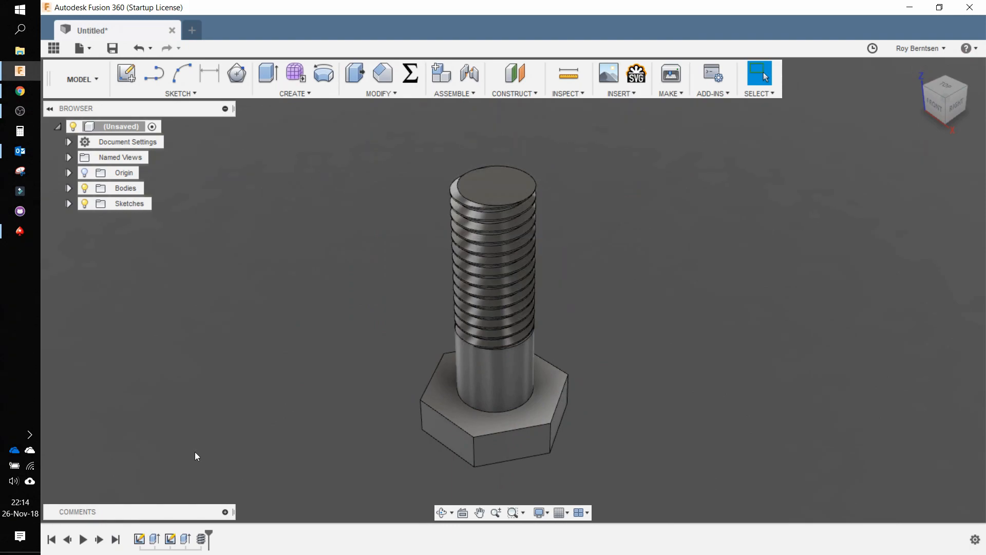
click(70, 539)
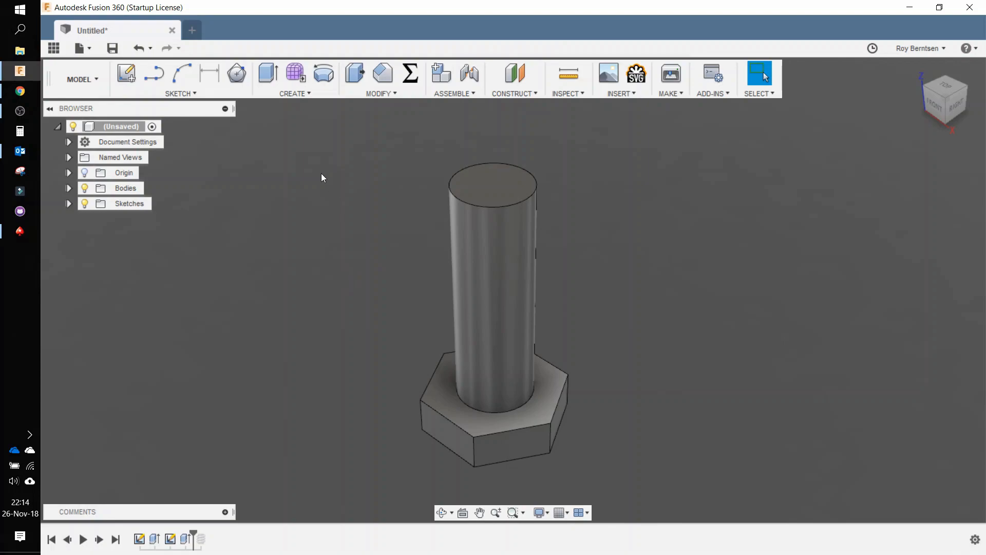
click(383, 74)
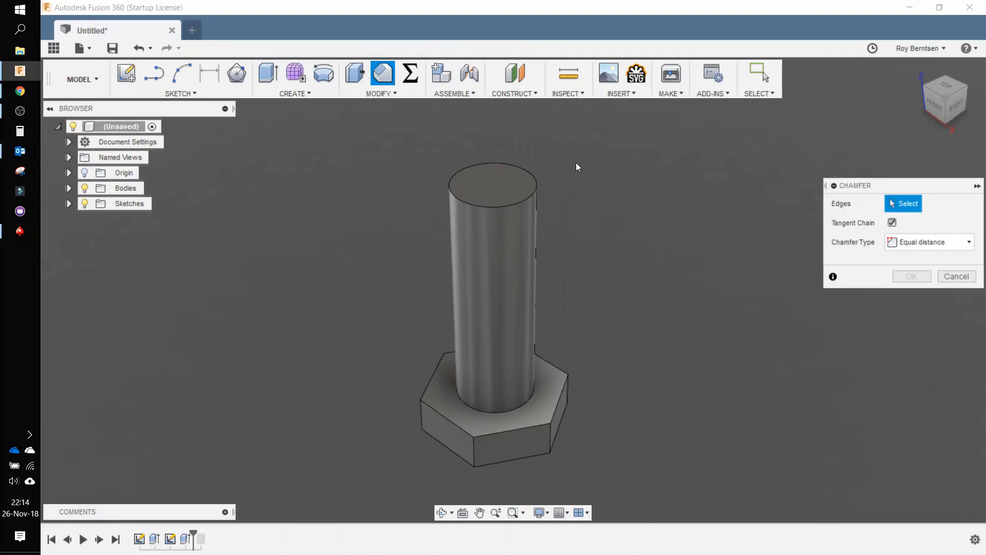
click(540, 183)
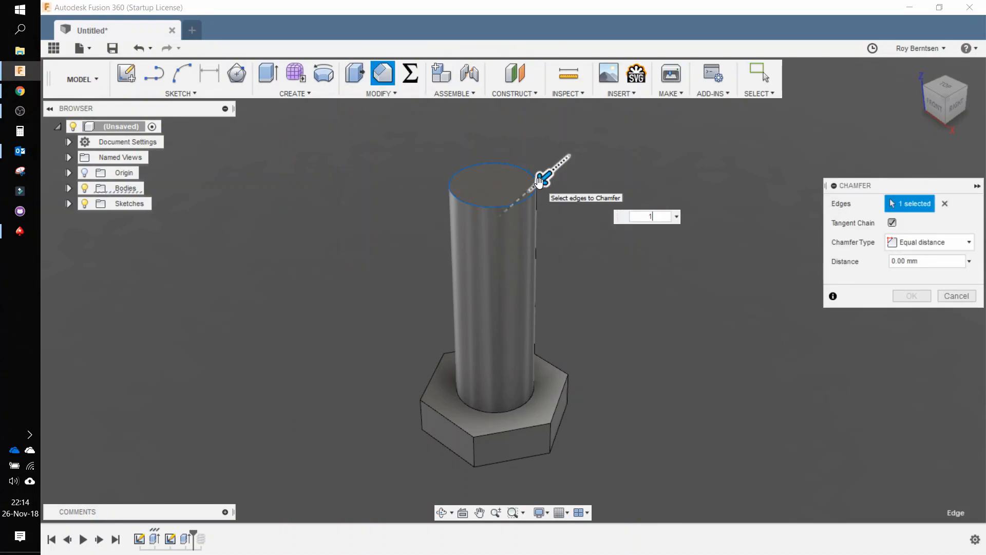
key(Return)
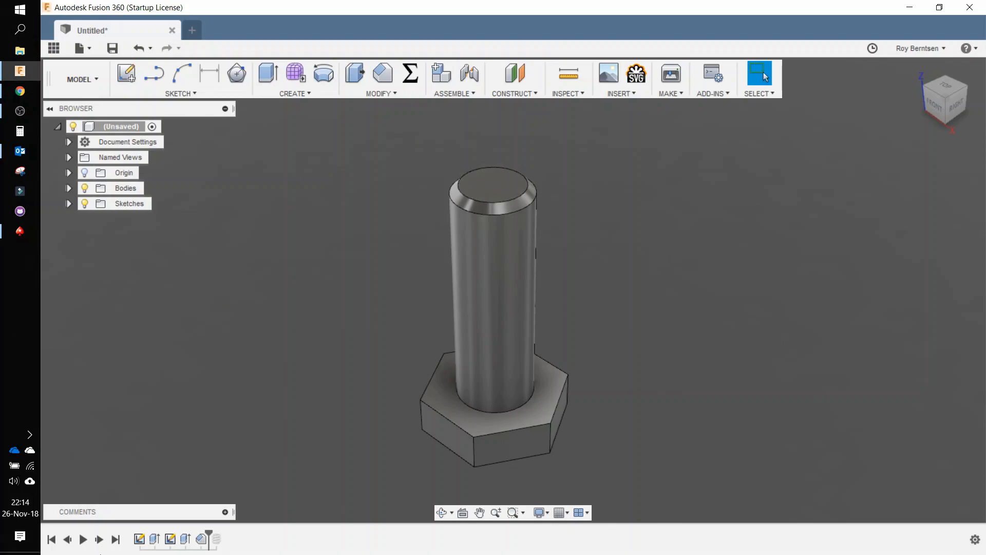
click(99, 539)
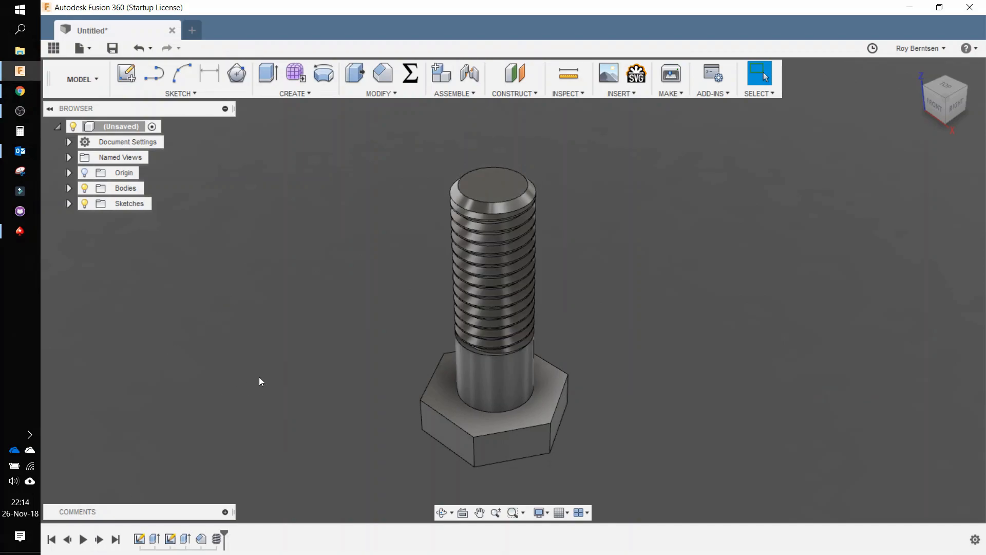
scroll(491, 306, up, 3)
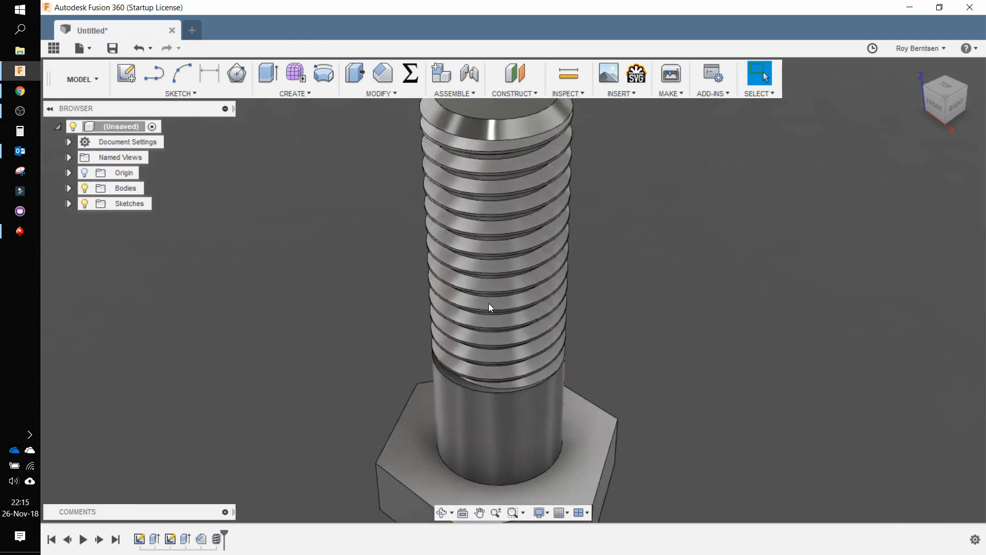
scroll(489, 305, down, 4)
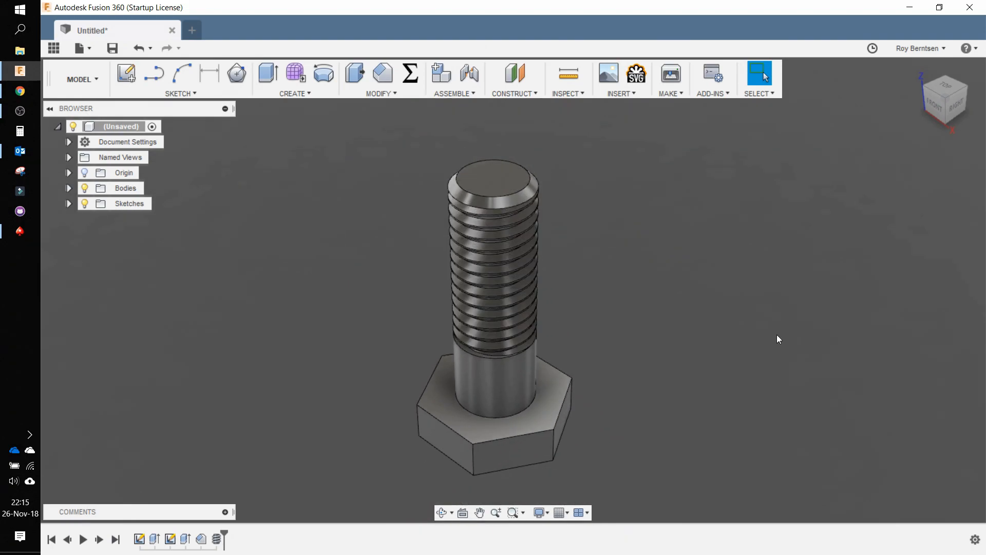
scroll(748, 342, down, 1)
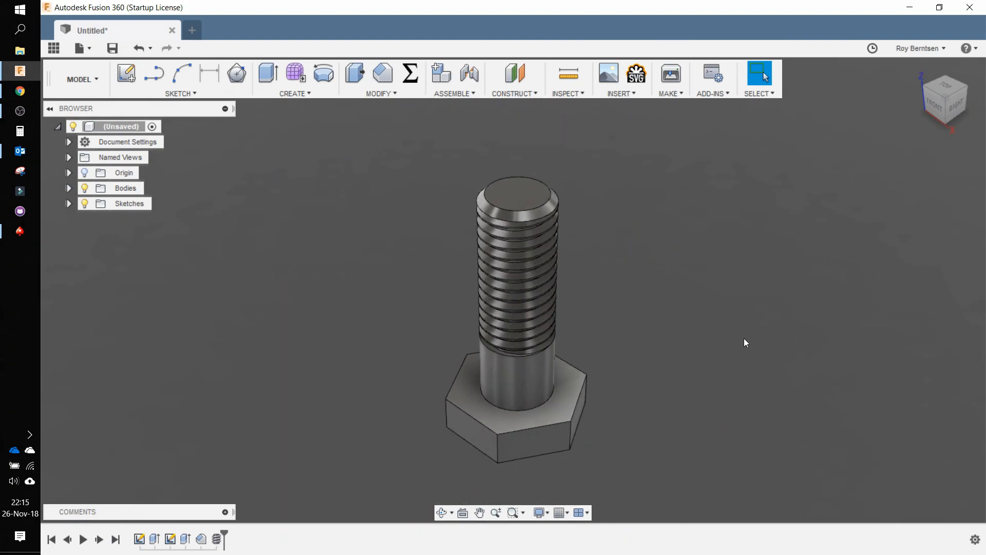
click(915, 70)
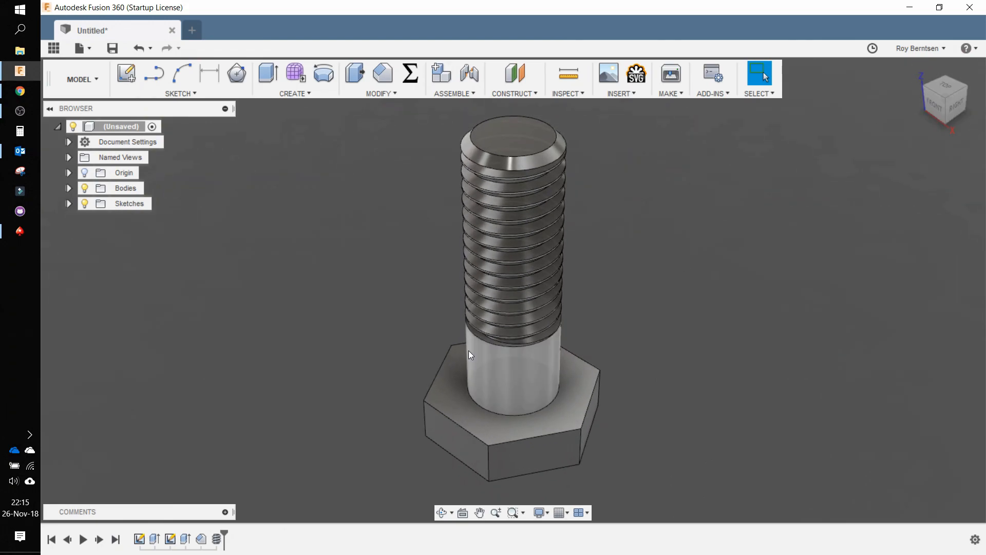
scroll(396, 414, down, 5)
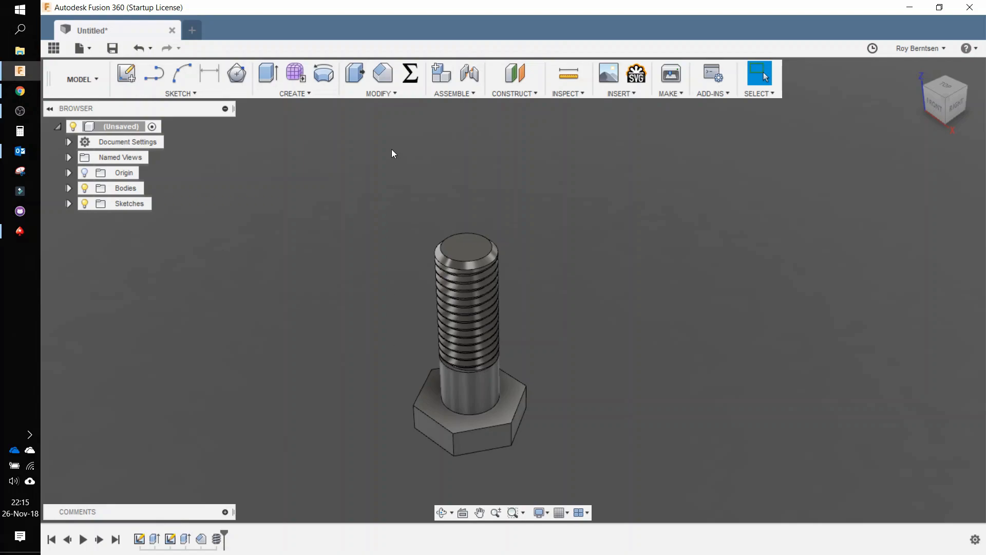
Create a new empty, activated component named Nut under the top-level design
click(445, 77)
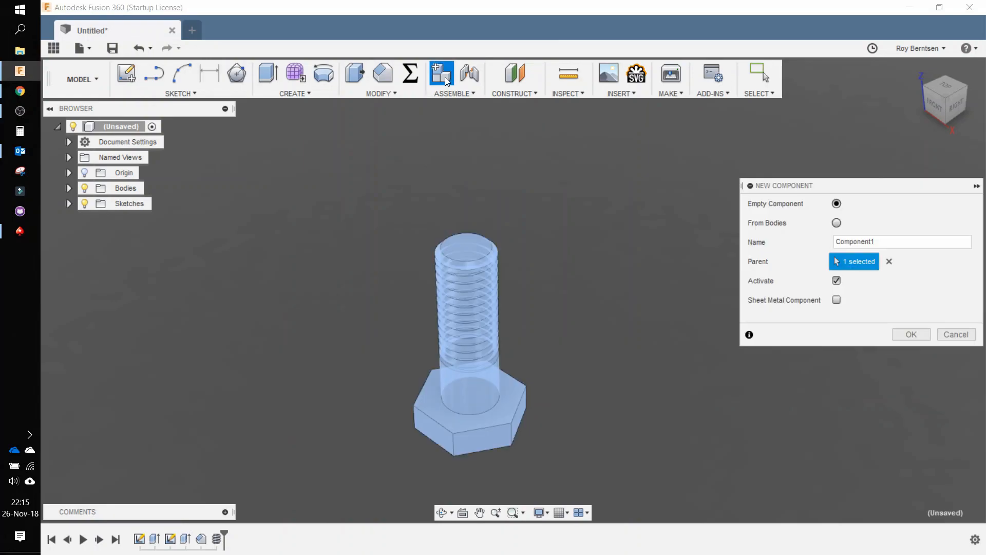
double_click(894, 238)
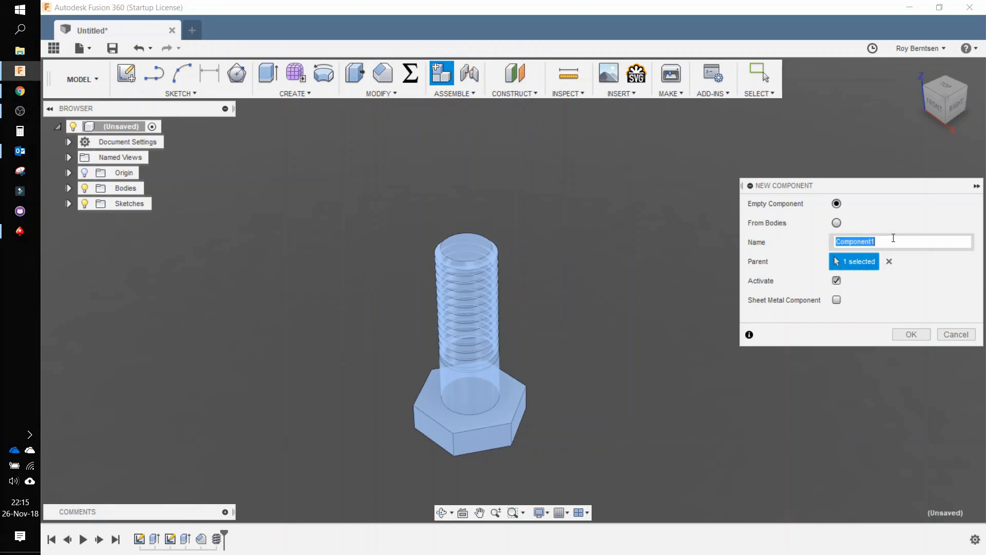
text(Nu)
key(BackSpace)
text(ut)
key(Return)
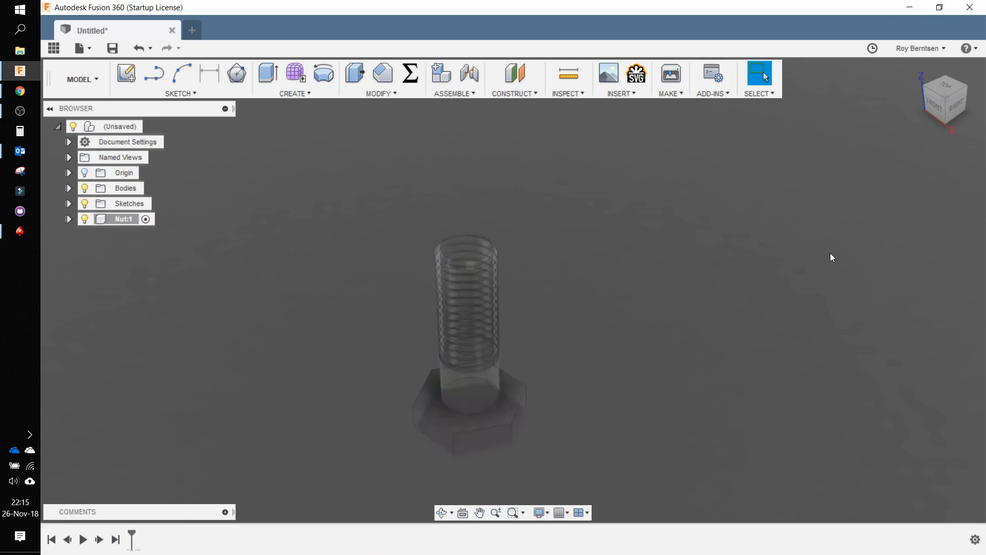
Expand the Nut component's contents and hide the bolt's bodies
click(70, 219)
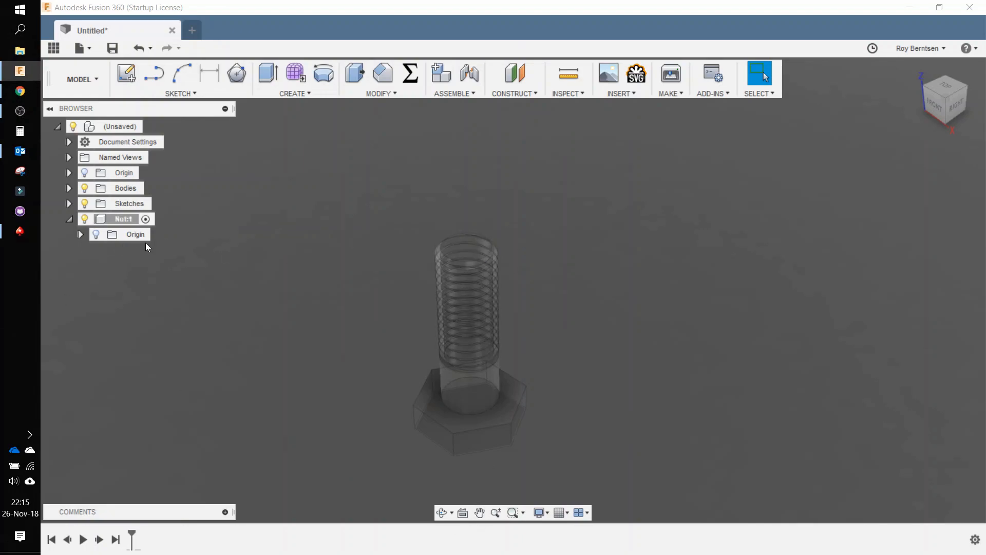
click(300, 229)
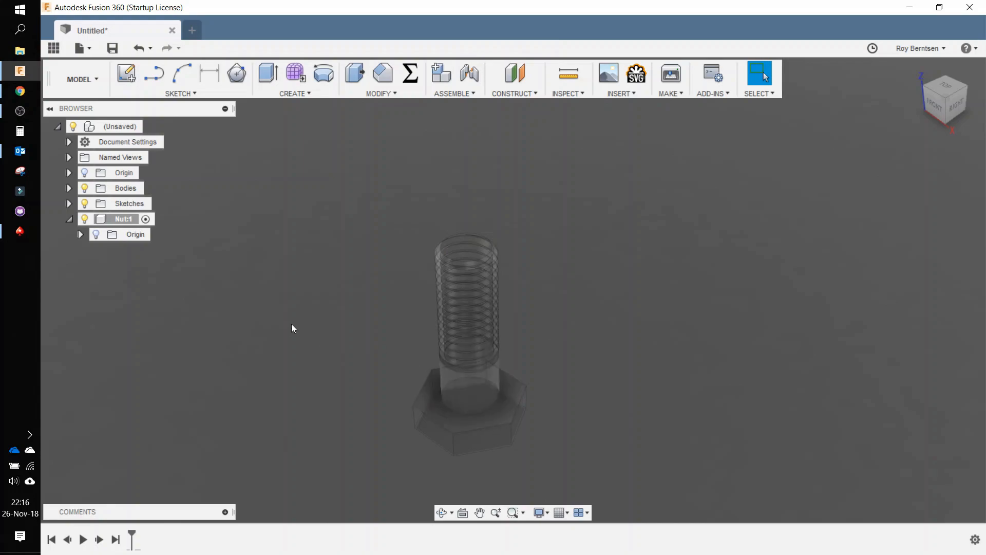
click(85, 189)
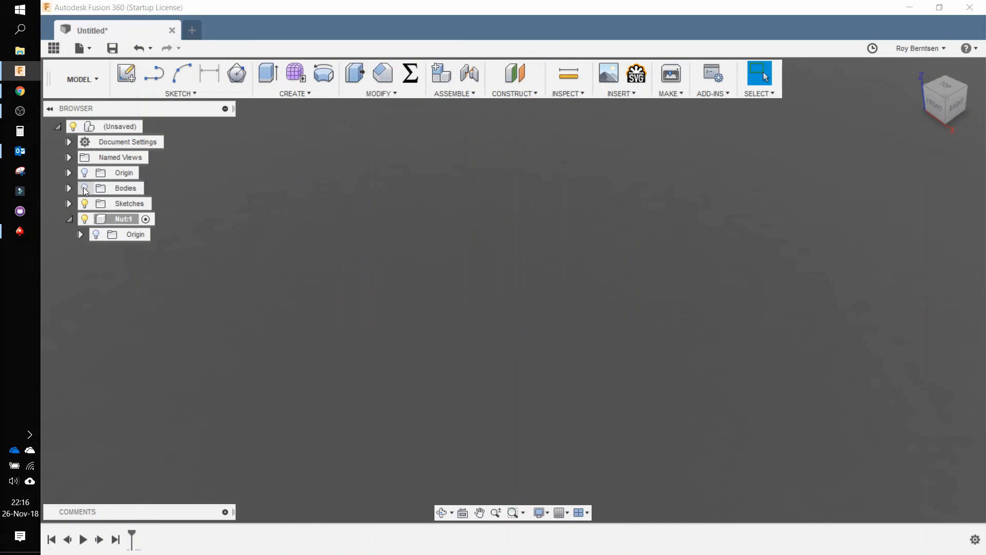
Start a sketch on the horizontal origin plane in the Nut component and draw a 10 mm diameter circle centred on the origin
click(126, 78)
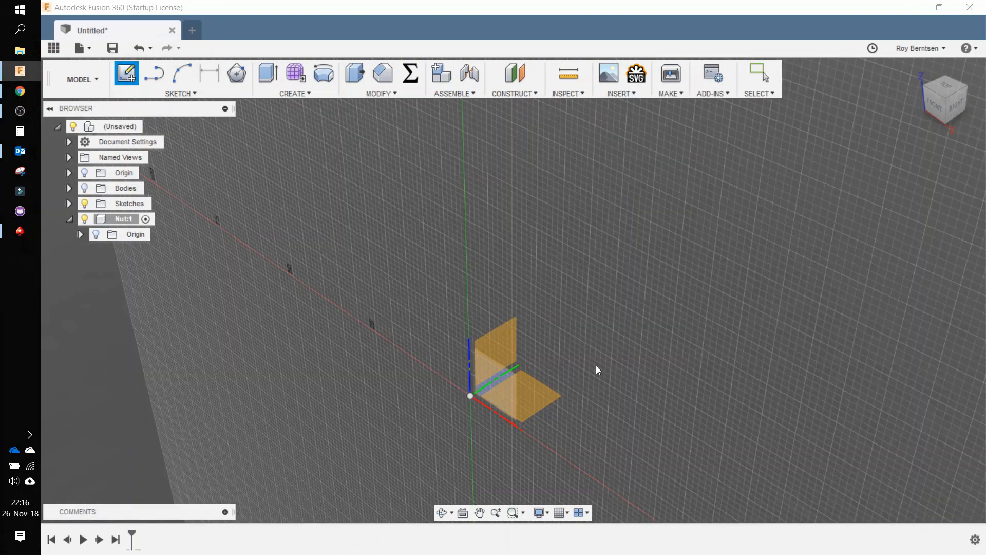
click(541, 400)
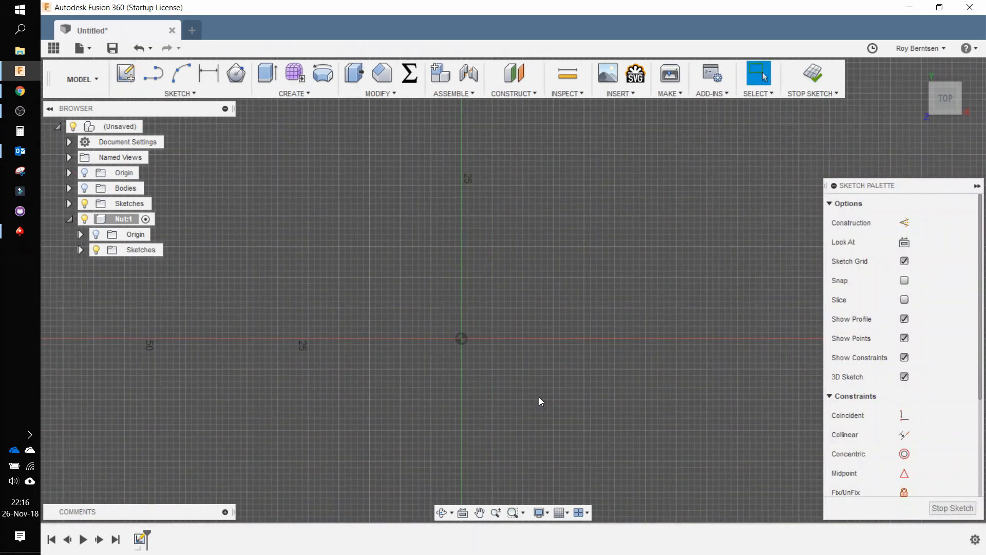
key(c)
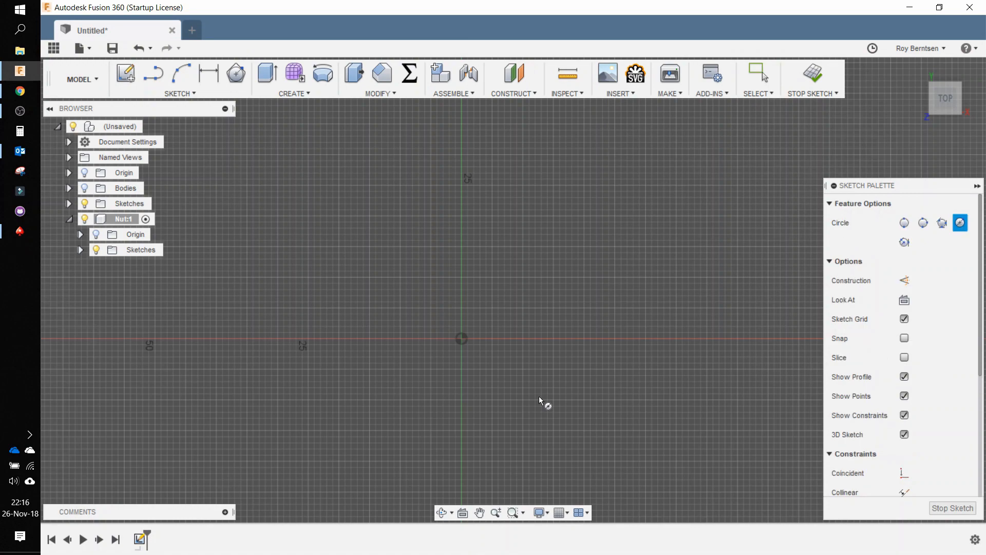
click(462, 339)
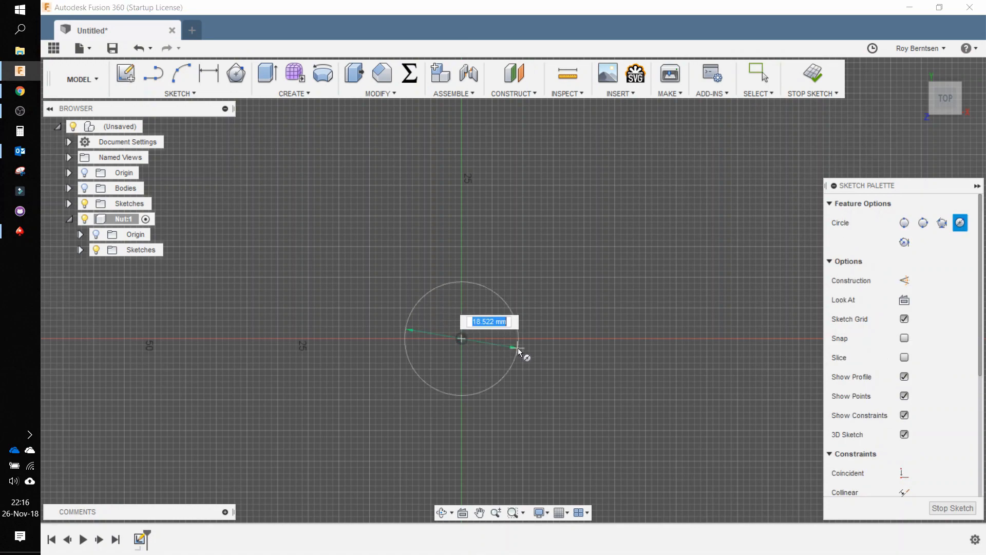
text(10)
key(Return)
key(Escape)
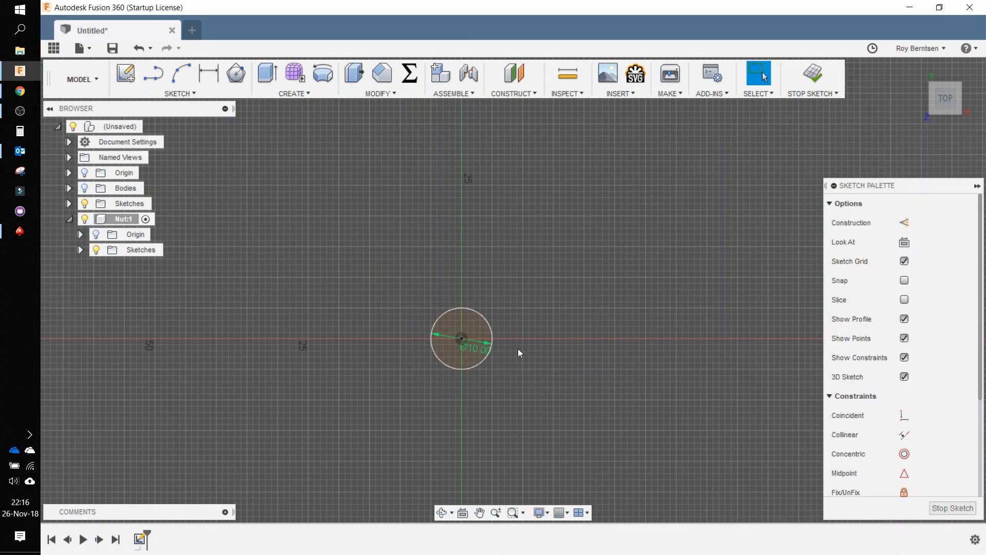
Draw a circumscribed hexagon with sides about 14 mm long around the circle, centred on the origin
click(187, 94)
mouse_move(181, 181)
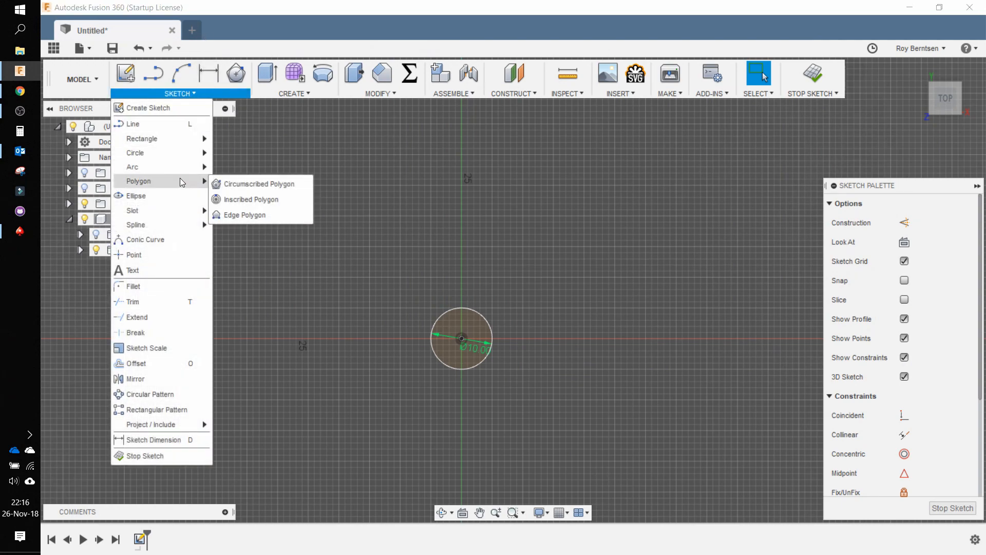
click(227, 183)
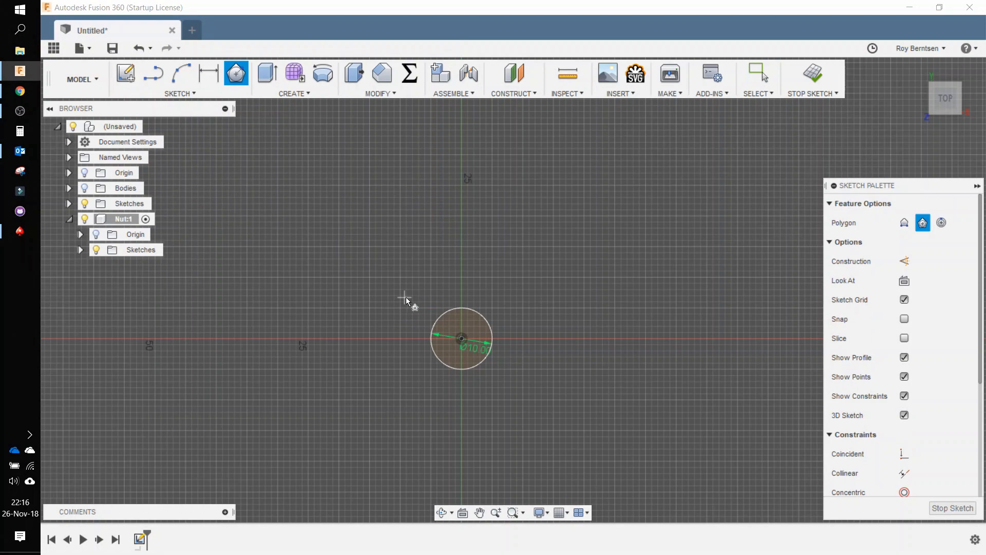
click(462, 340)
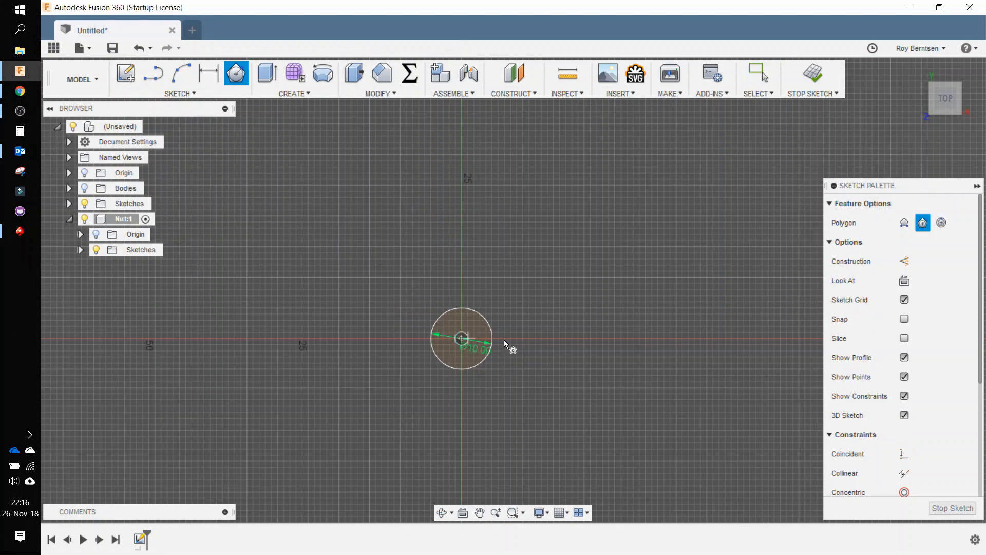
click(536, 326)
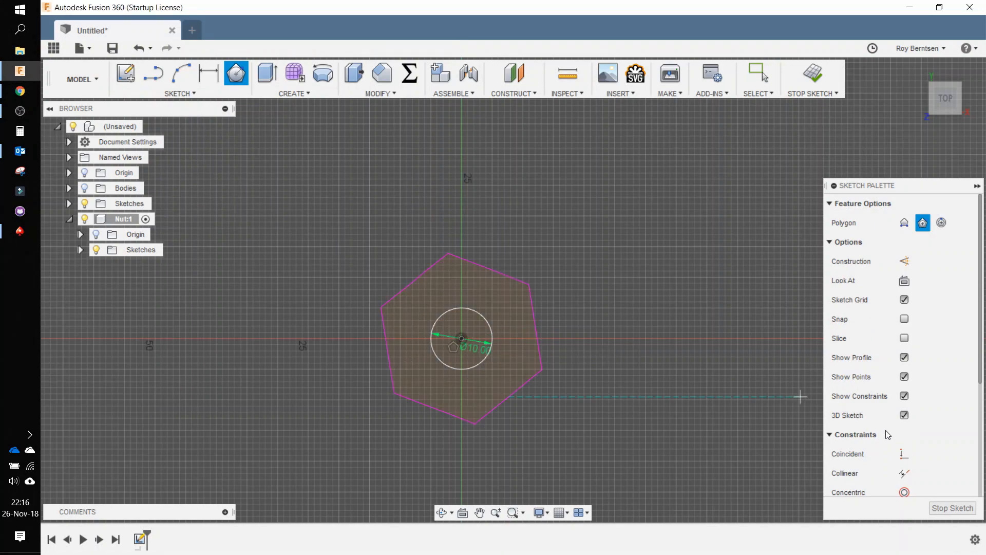
Apply a Horizontal/Vertical constraint to the hexagon's near-vertical side on the positive X side of the circle
scroll(888, 435, down, 2)
scroll(888, 434, down, 2)
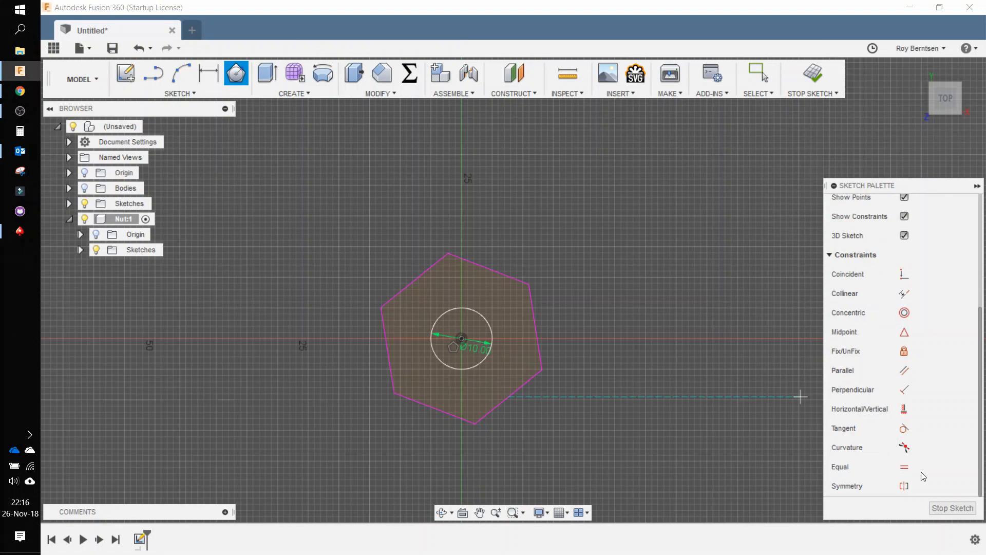
click(904, 409)
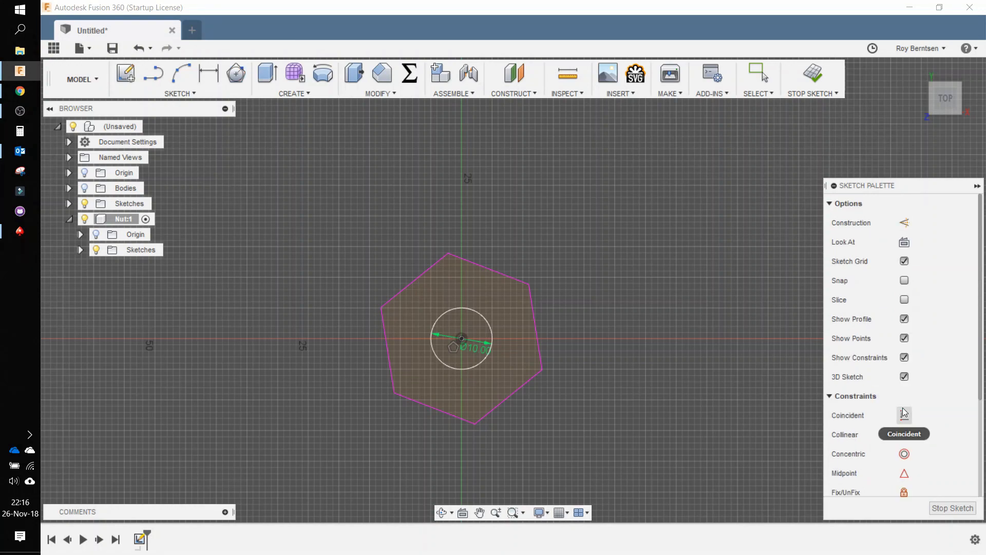
click(538, 339)
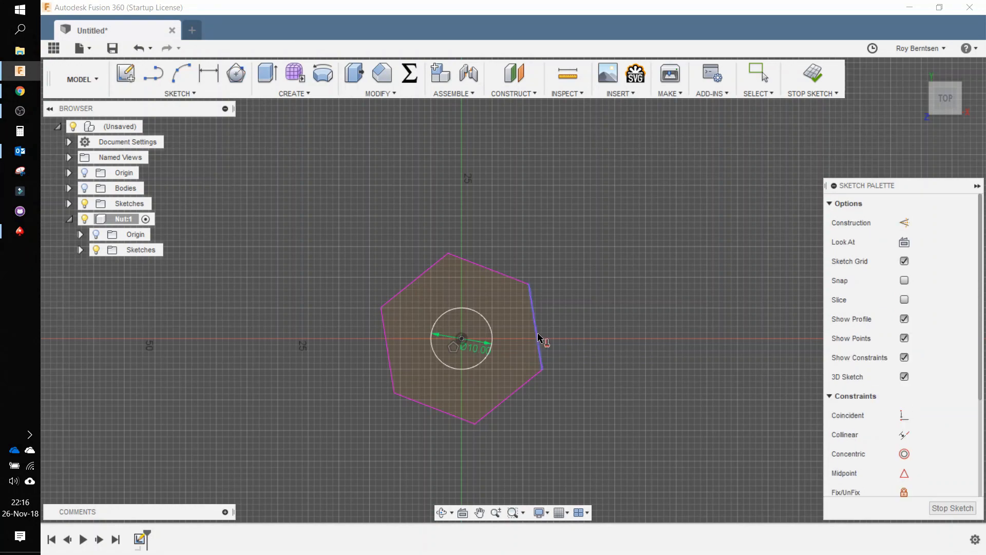
Dimension the distance between two opposite slanted sides of the hexagon as 17 mm and finish the sketch
key(d)
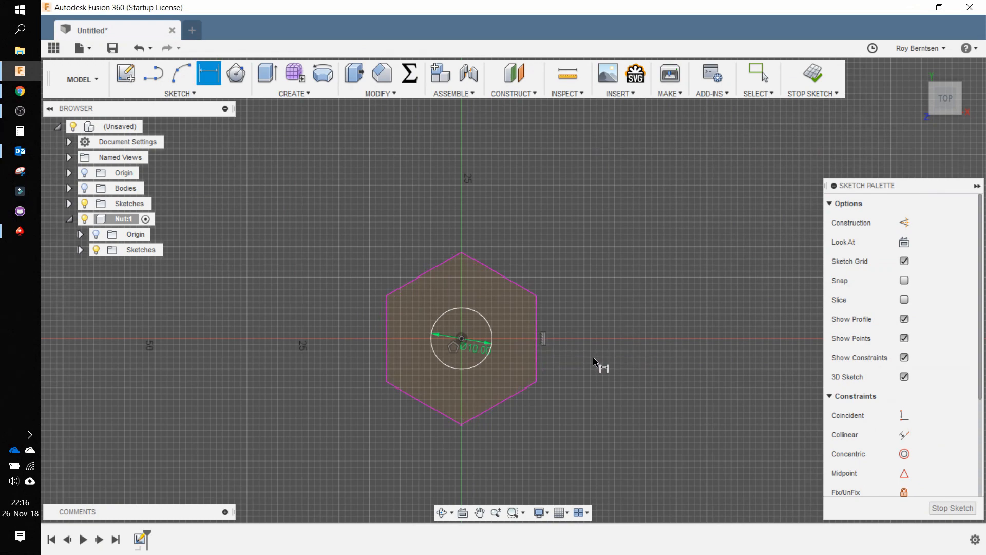
click(516, 284)
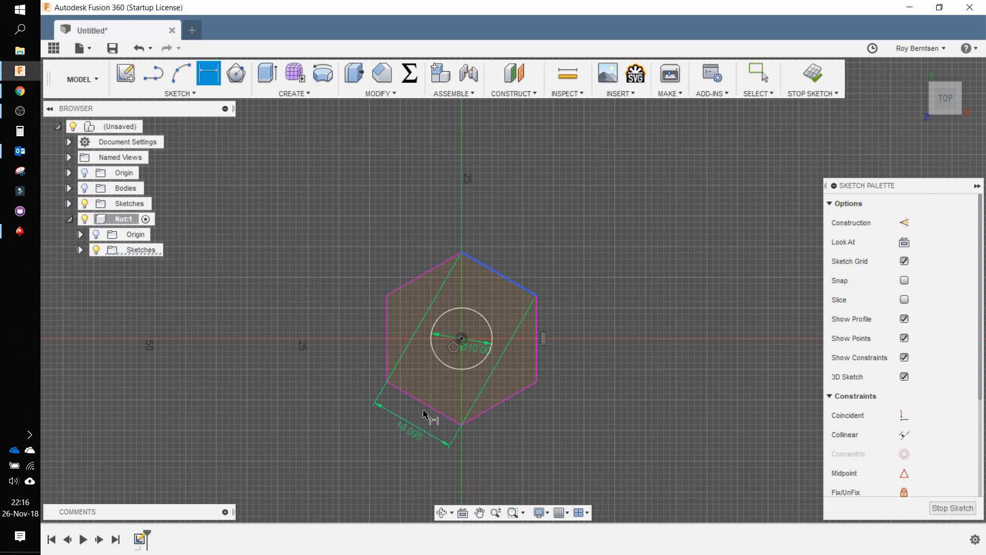
click(429, 408)
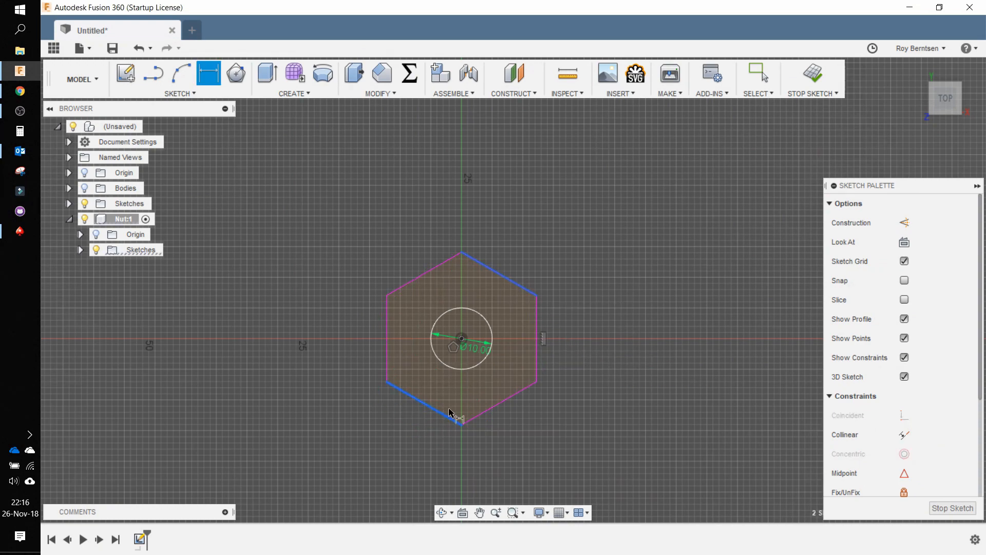
click(649, 451)
text(17)
key(Return)
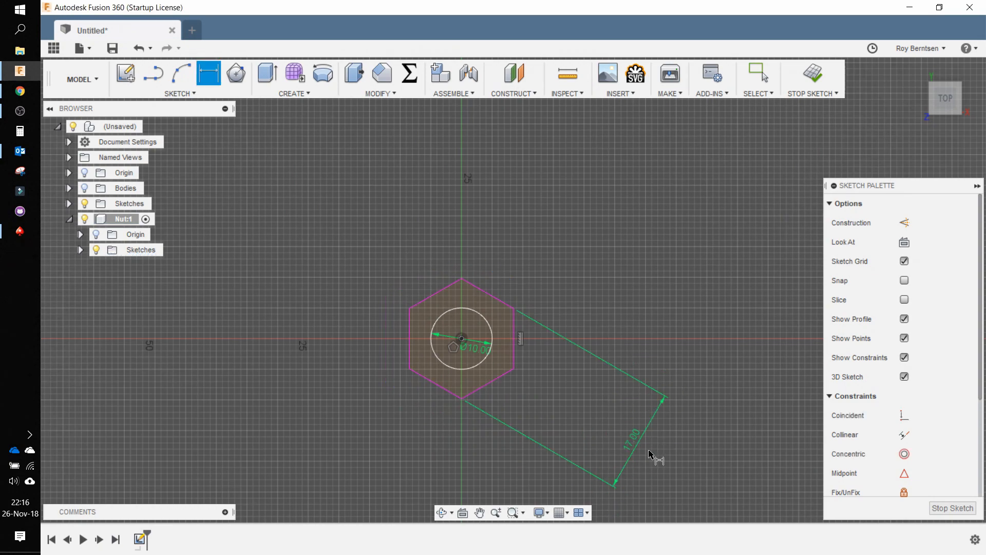
key(Escape)
click(817, 74)
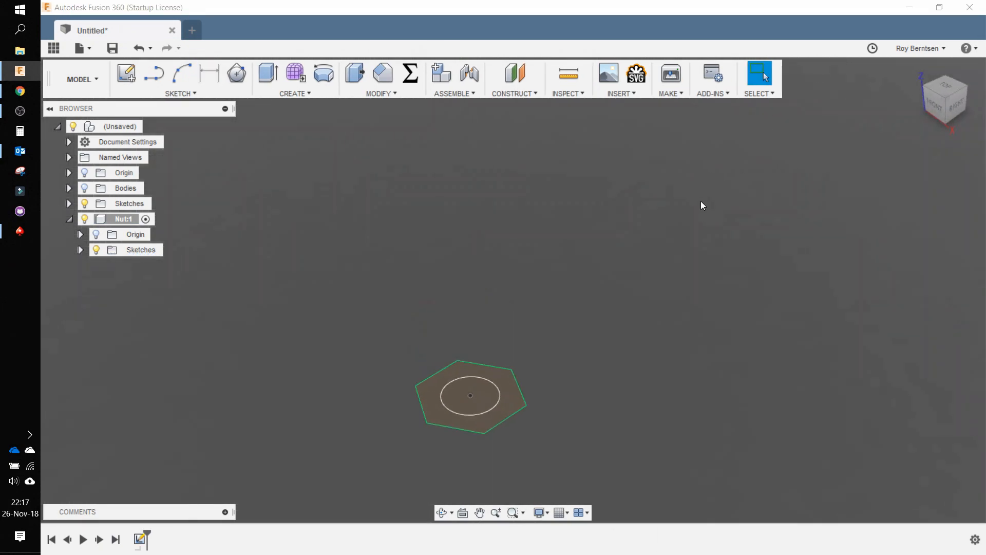
Extrude the area between the hexagon and the circle 10 mm as a new body
key(e)
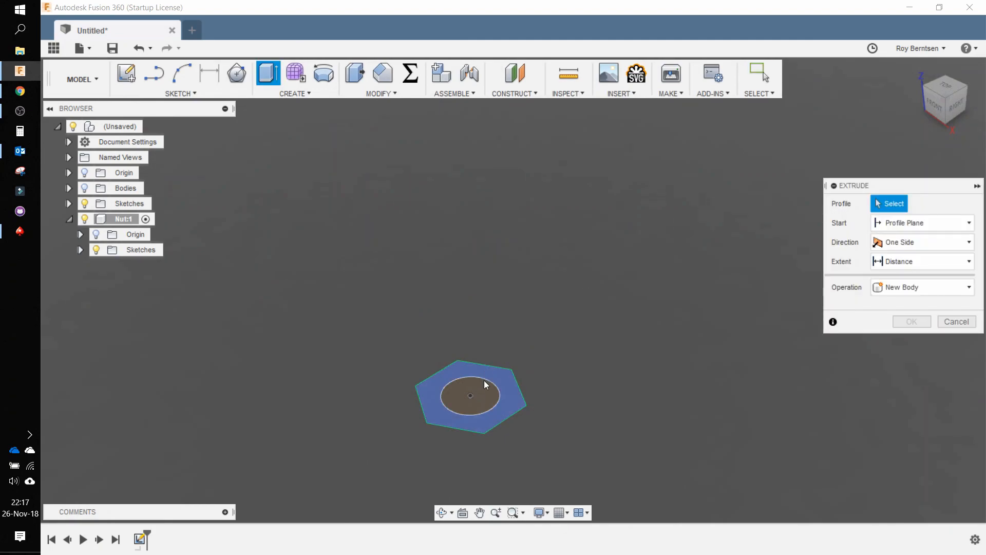
click(510, 394)
text(10)
key(Return)
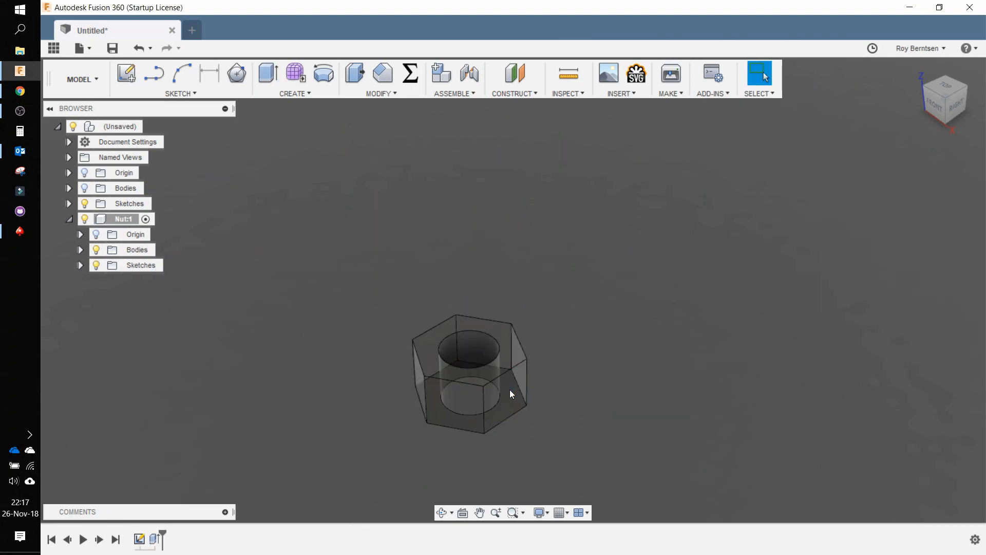
Apply the Steel - Satin appearance from the Steel materials to the nut body
key(a)
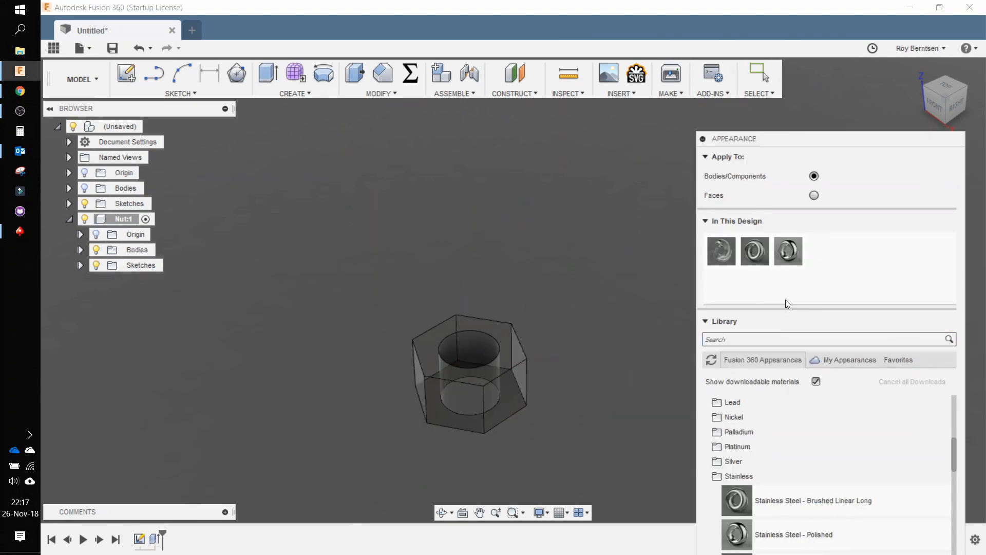
drag(789, 260, 871, 258)
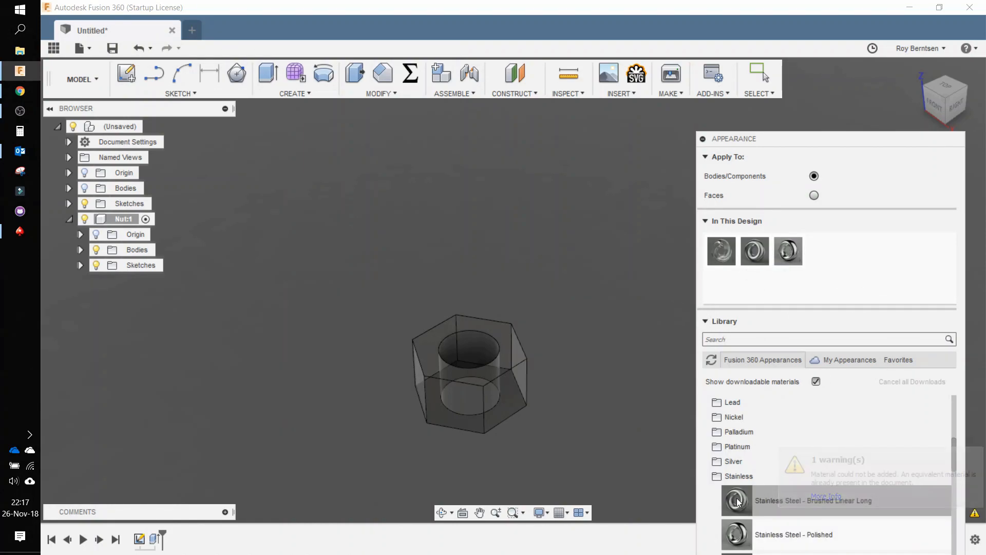
scroll(737, 498, down, 2)
scroll(737, 498, down, 10)
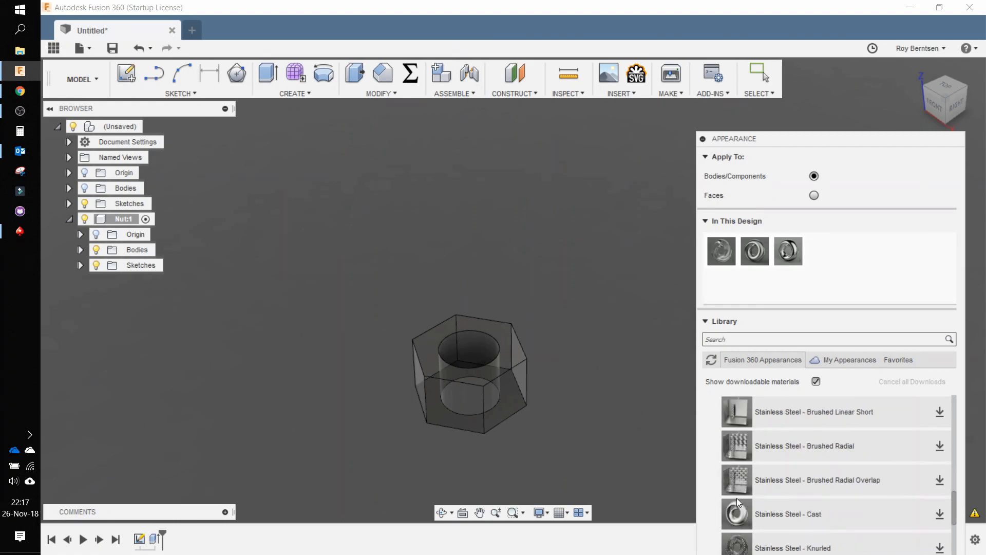
scroll(737, 498, down, 5)
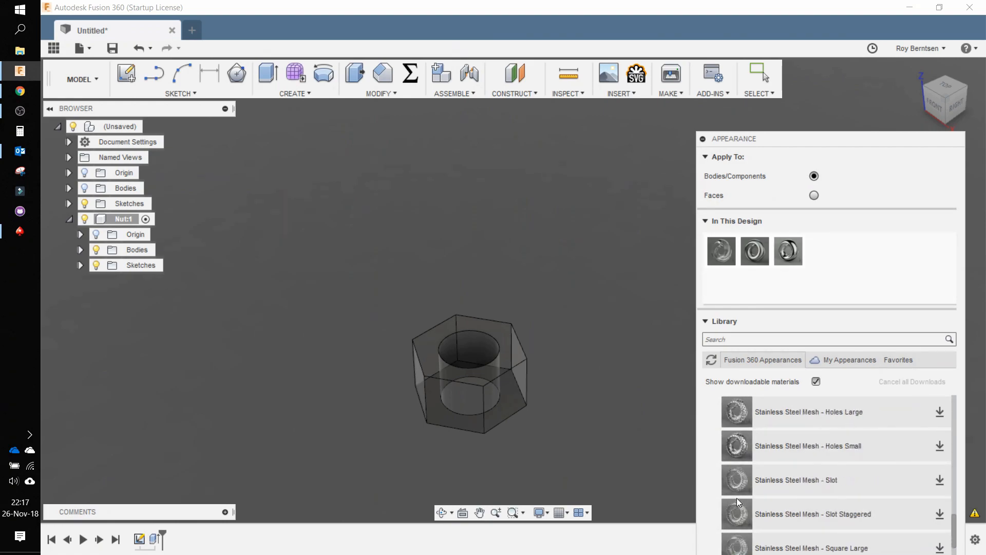
scroll(737, 498, down, 3)
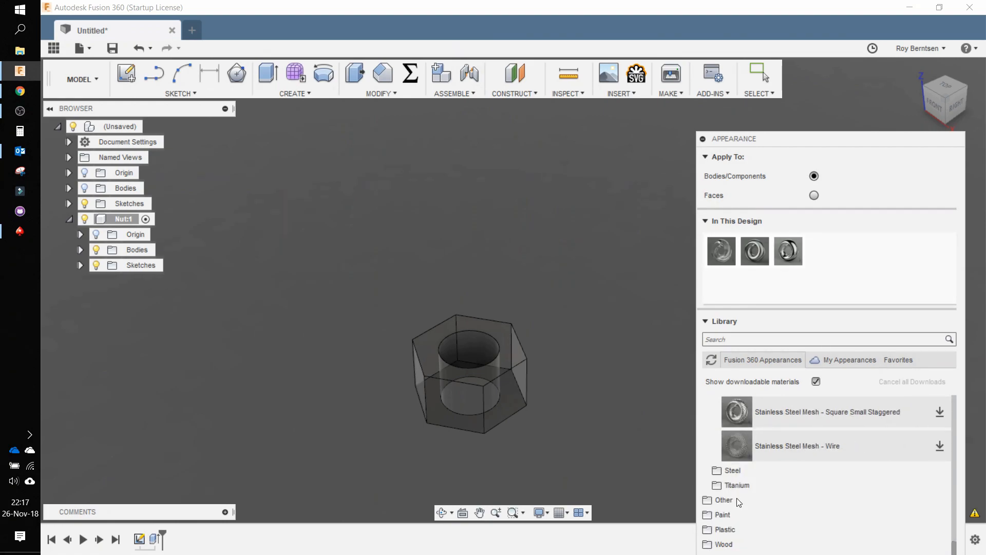
click(741, 473)
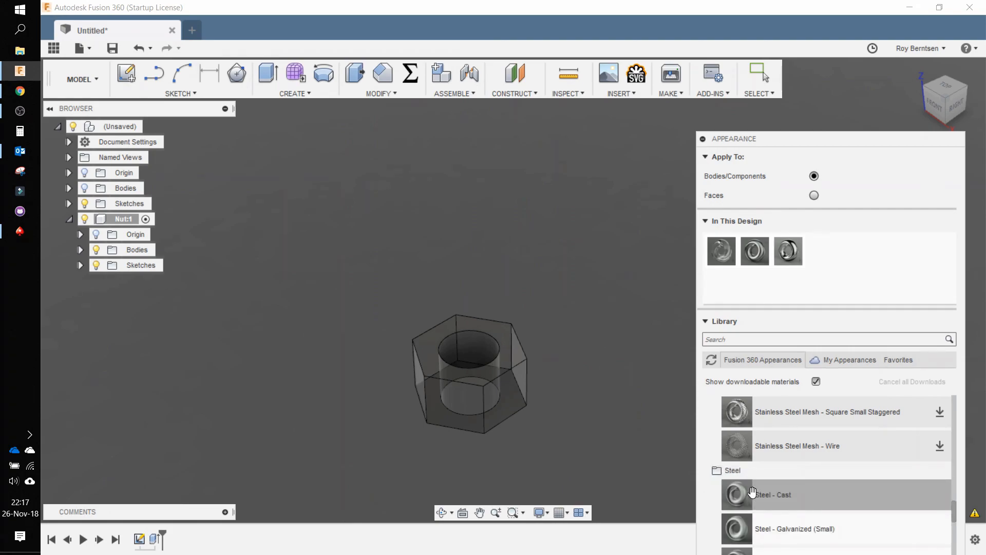
scroll(753, 491, down, 5)
scroll(753, 492, up, 2)
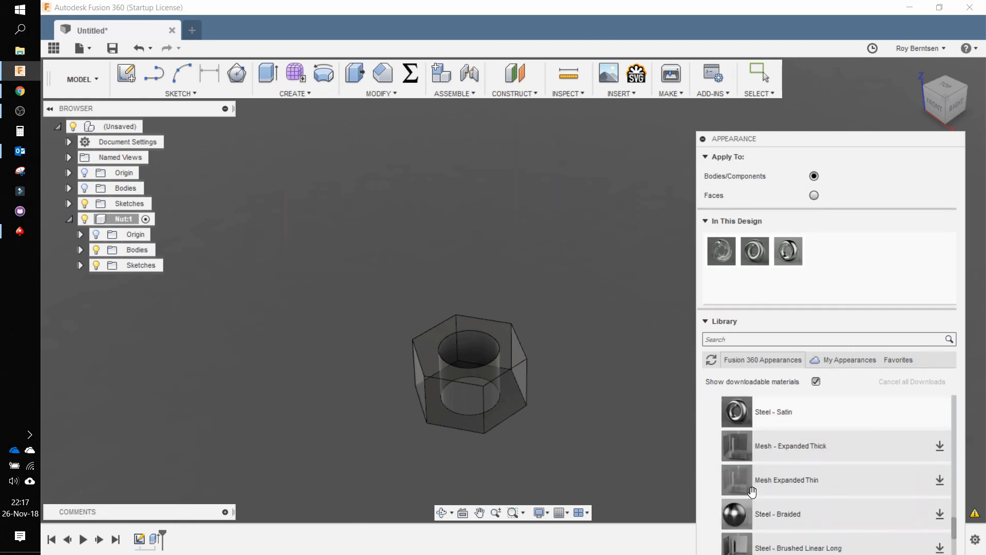
scroll(753, 492, up, 1)
click(759, 455)
drag(759, 454, 497, 383)
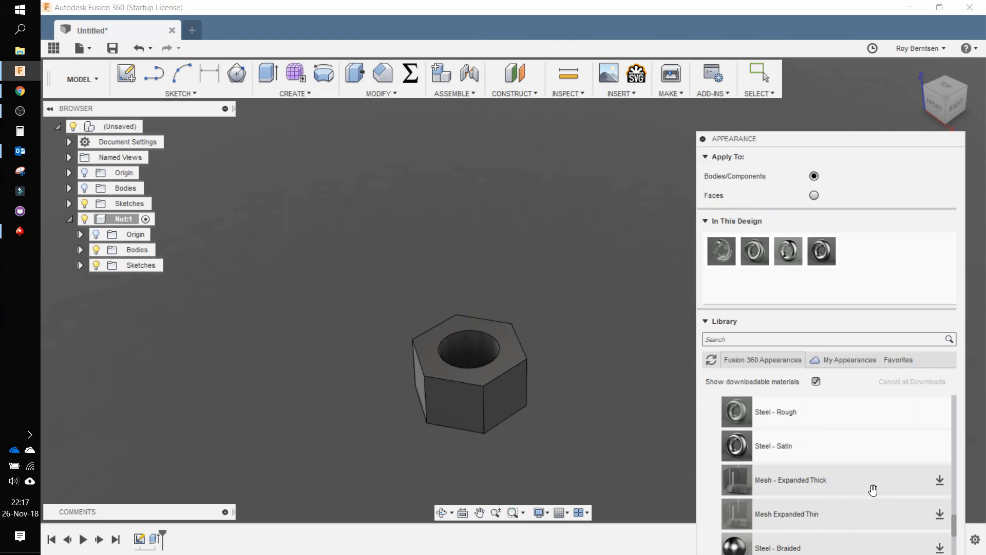
drag(937, 144, 892, 41)
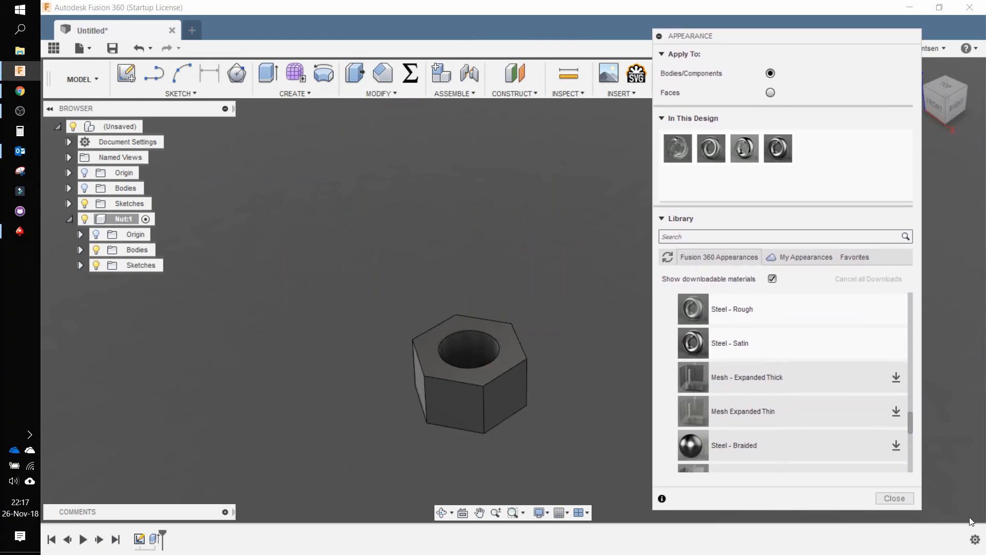
click(903, 502)
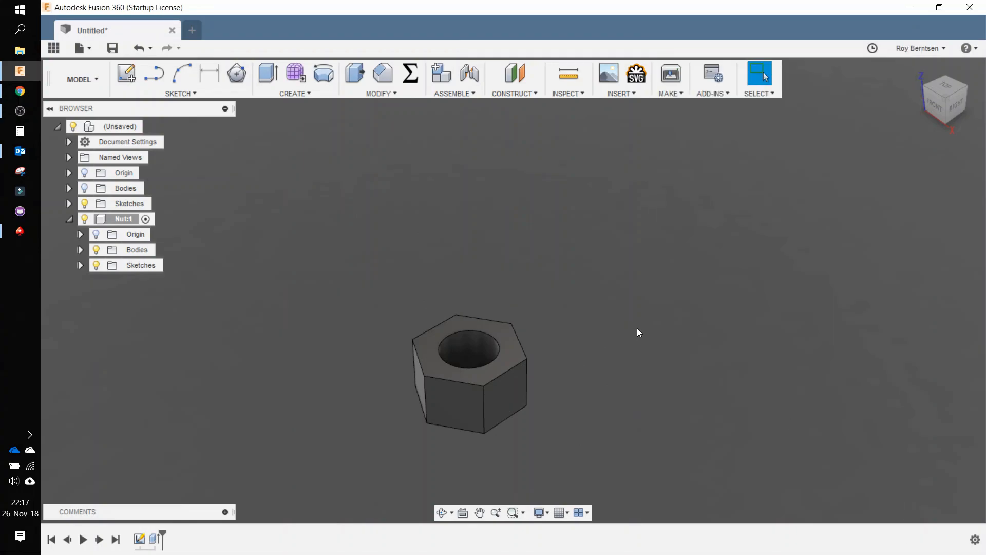
Chamfer the circular edges at both ends of the nut's hole with an equal distance of 1 mm
click(294, 93)
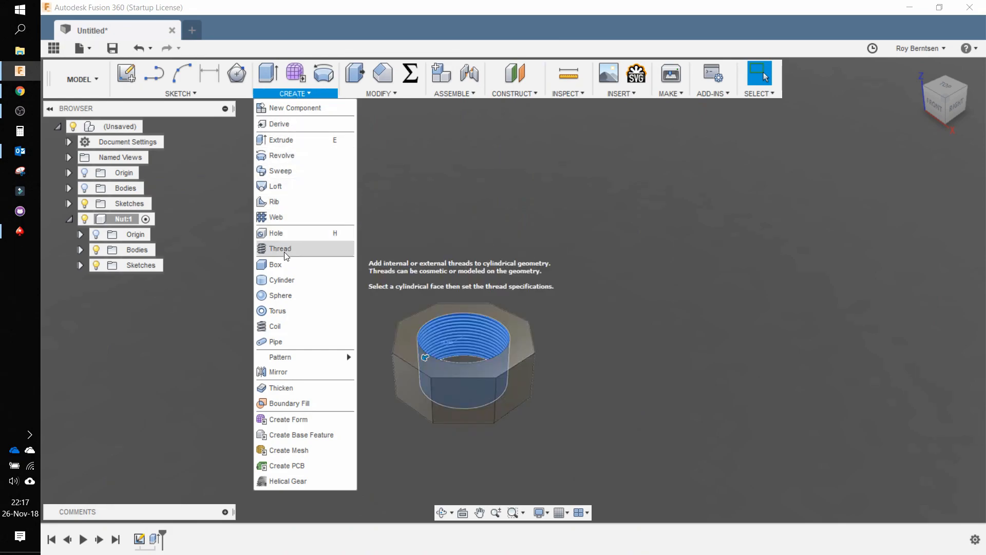
click(435, 215)
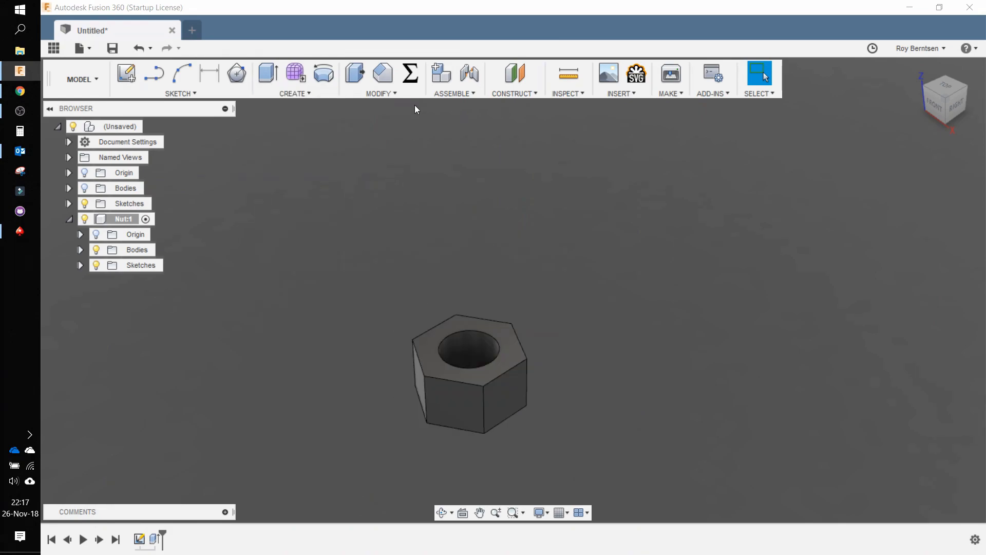
click(377, 75)
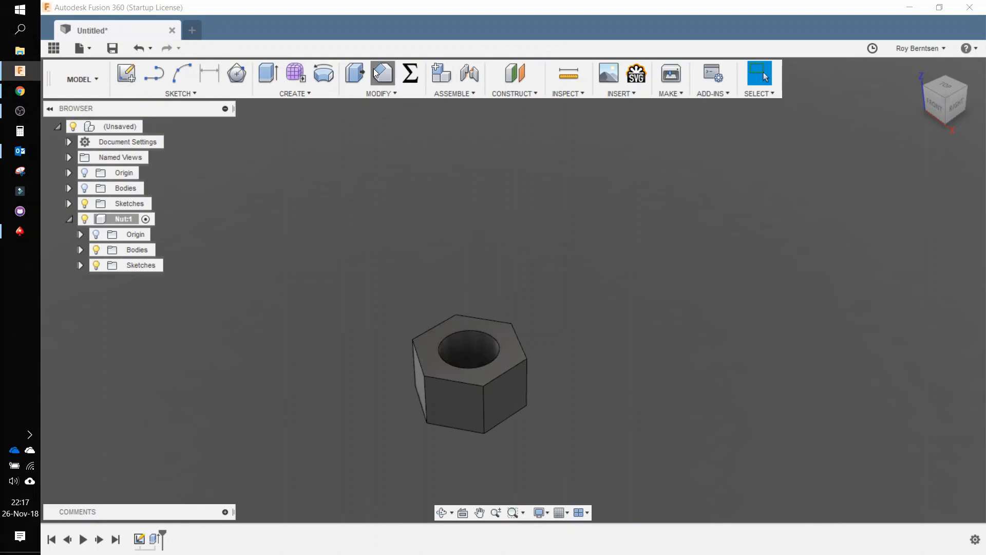
click(486, 338)
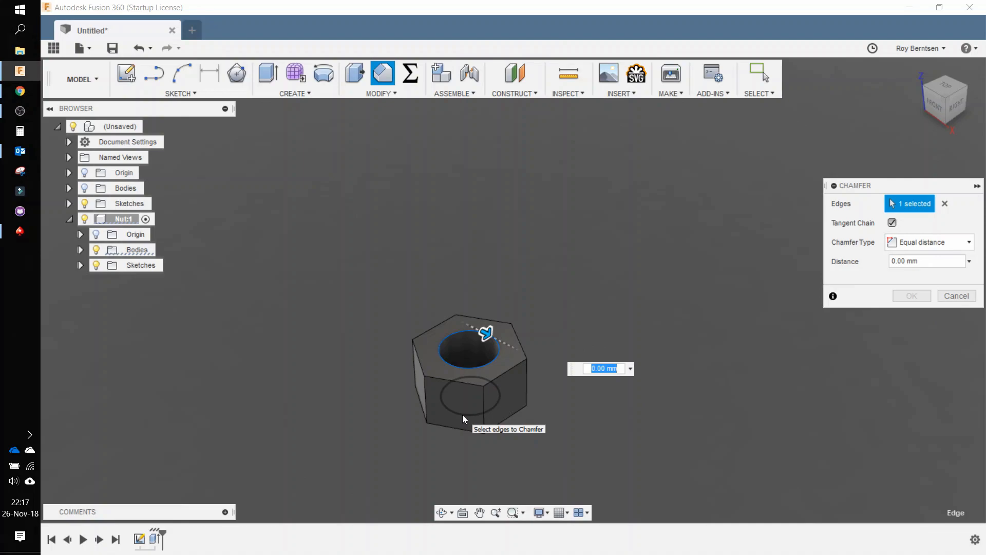
text(1)
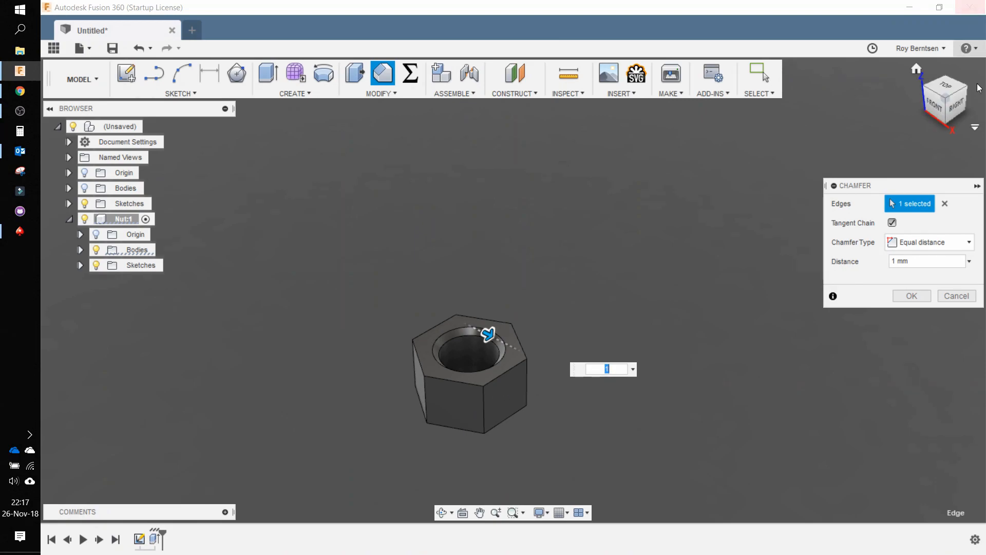
click(952, 126)
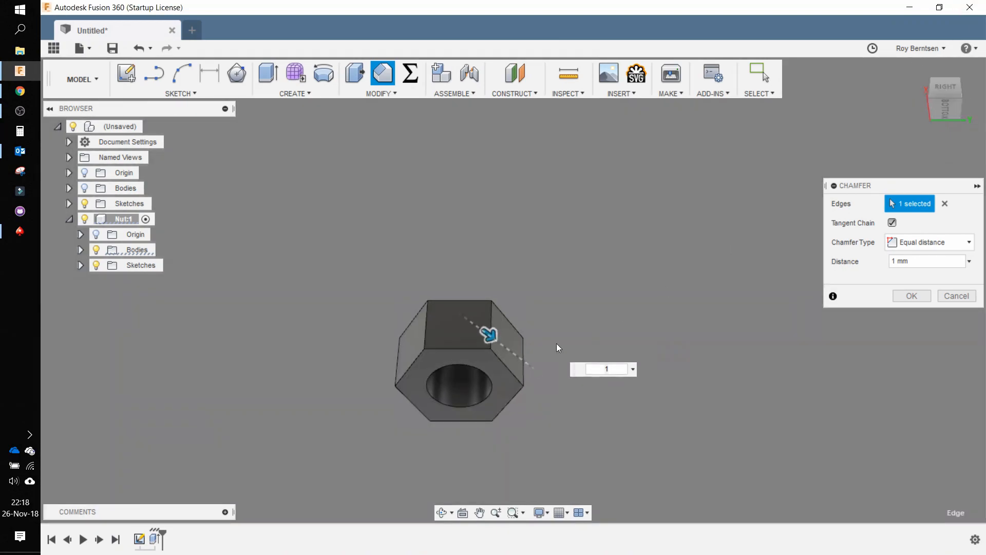
click(491, 387)
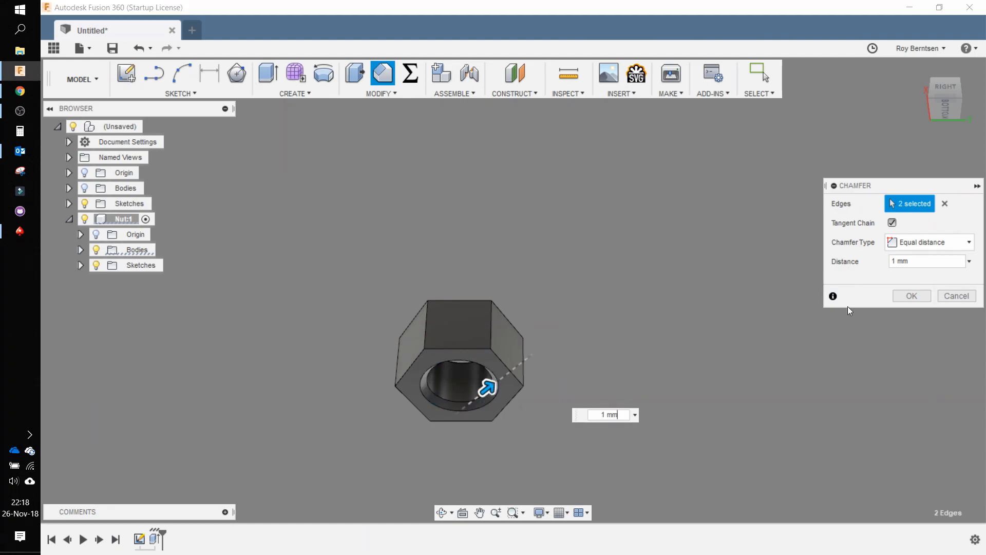
click(913, 300)
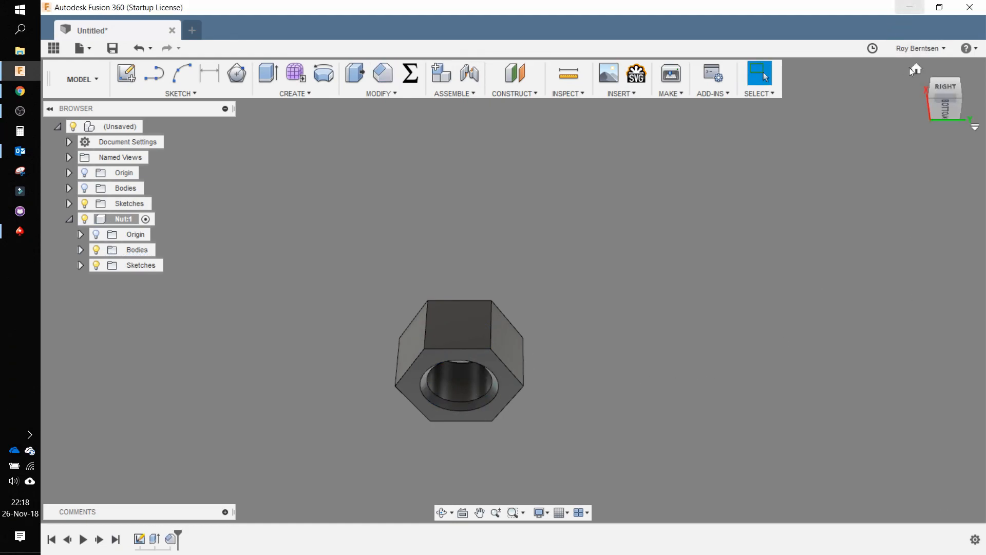
Add a modeled, full-length M10x1.5 ISO Metric right-hand thread to the nut's hole
click(916, 69)
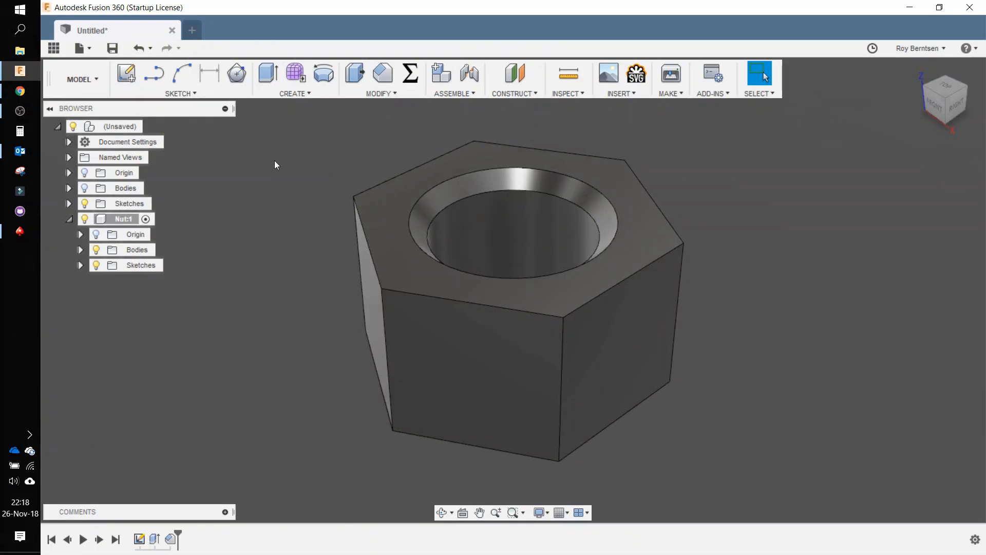
text(sthr)
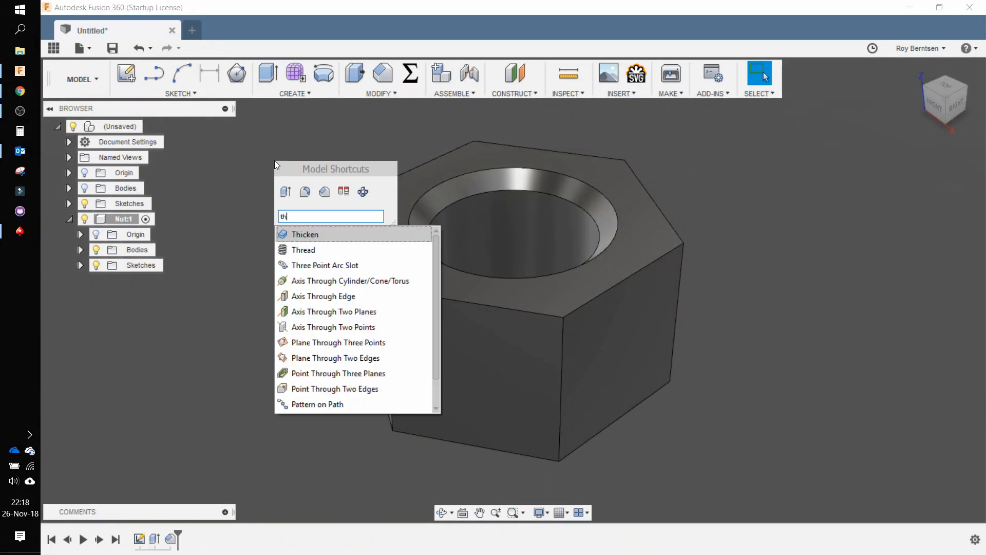
key(Return)
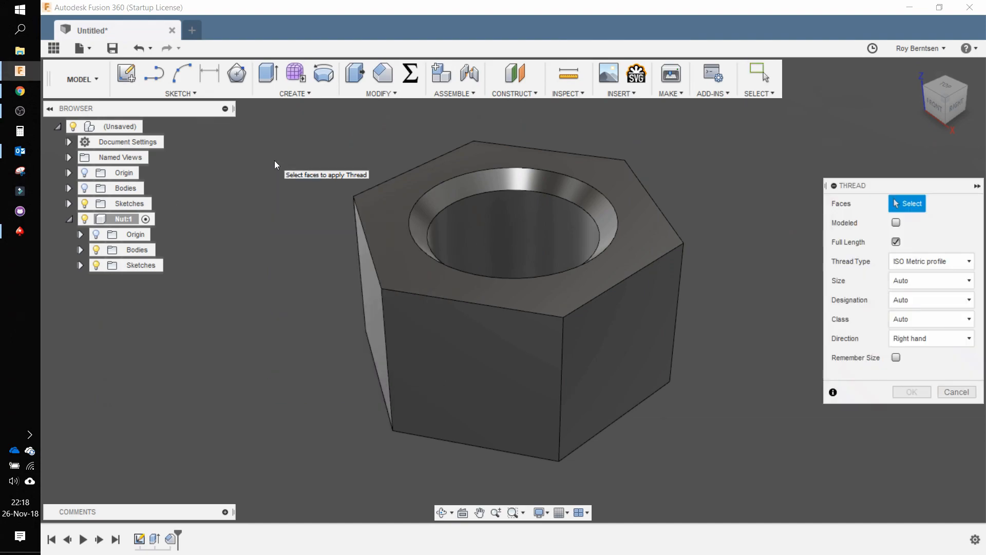
click(511, 222)
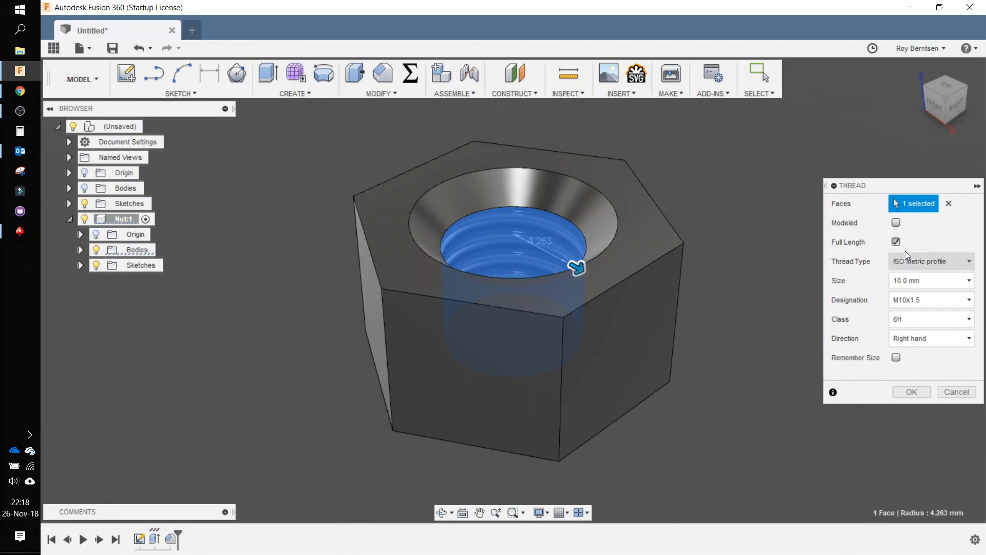
click(902, 224)
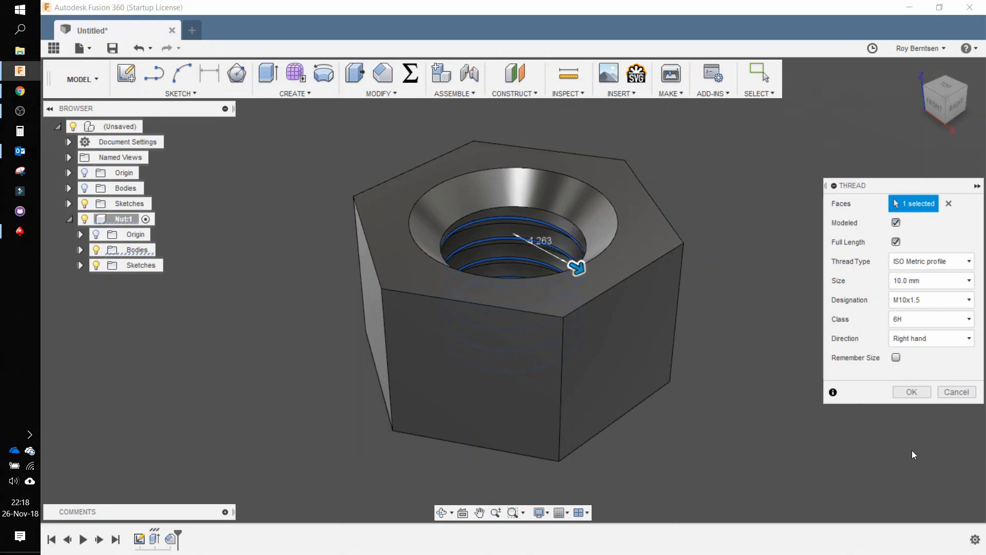
click(912, 392)
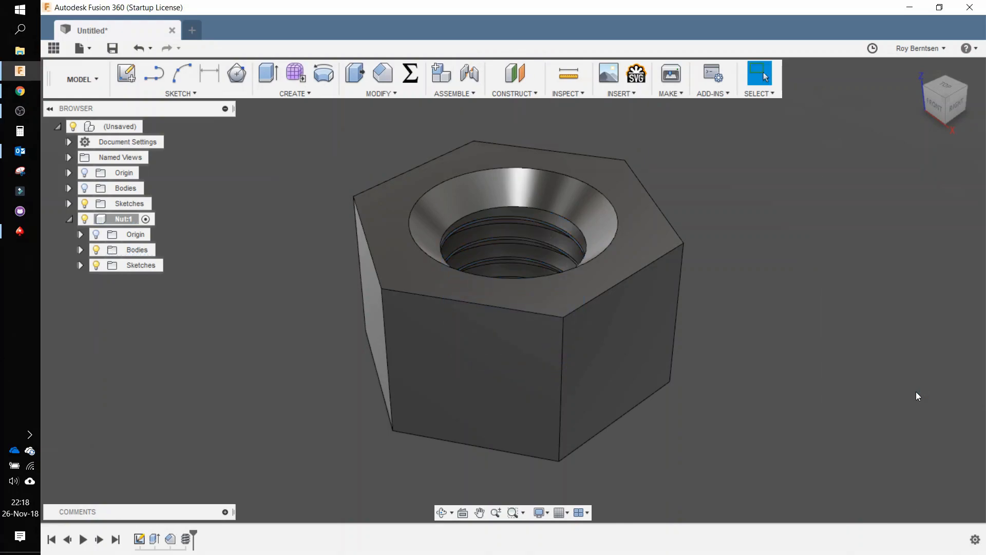
Activate the top-level assembly and make its bolt body visible again
scroll(908, 392, down, 3)
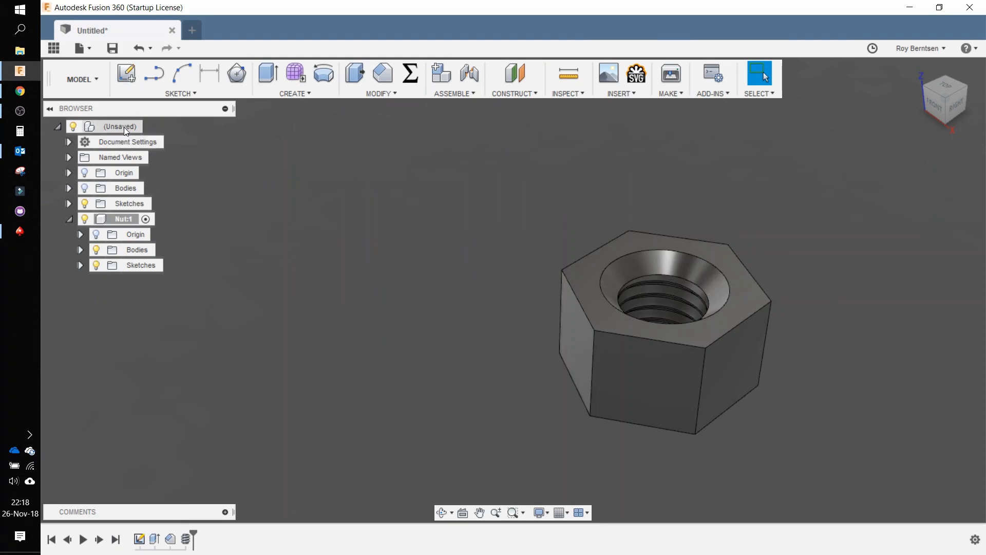
click(148, 127)
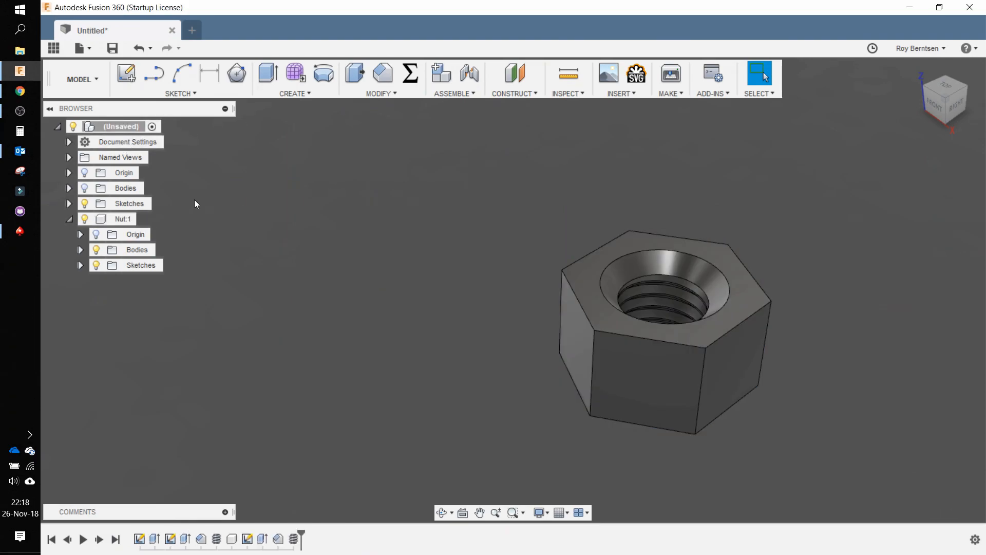
click(85, 188)
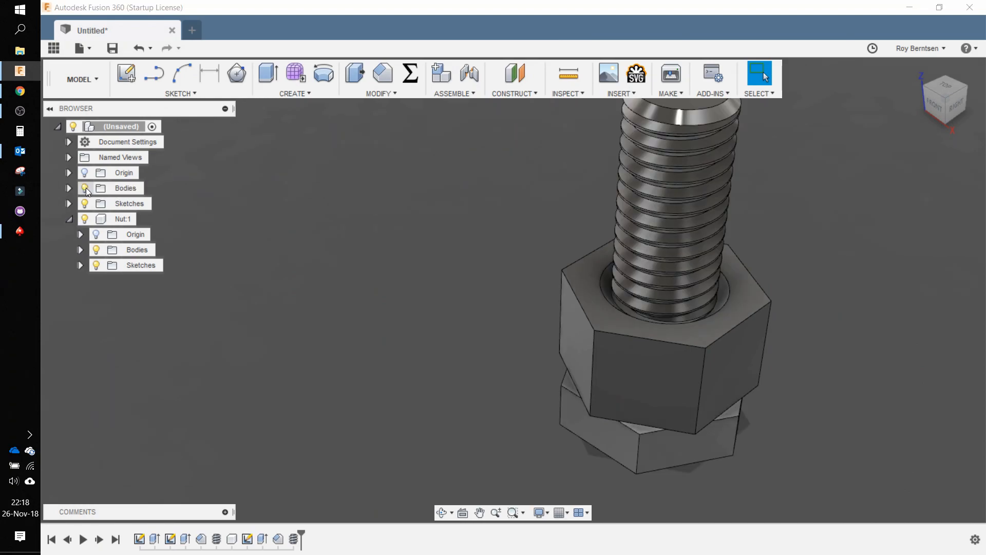
scroll(365, 339, down, 3)
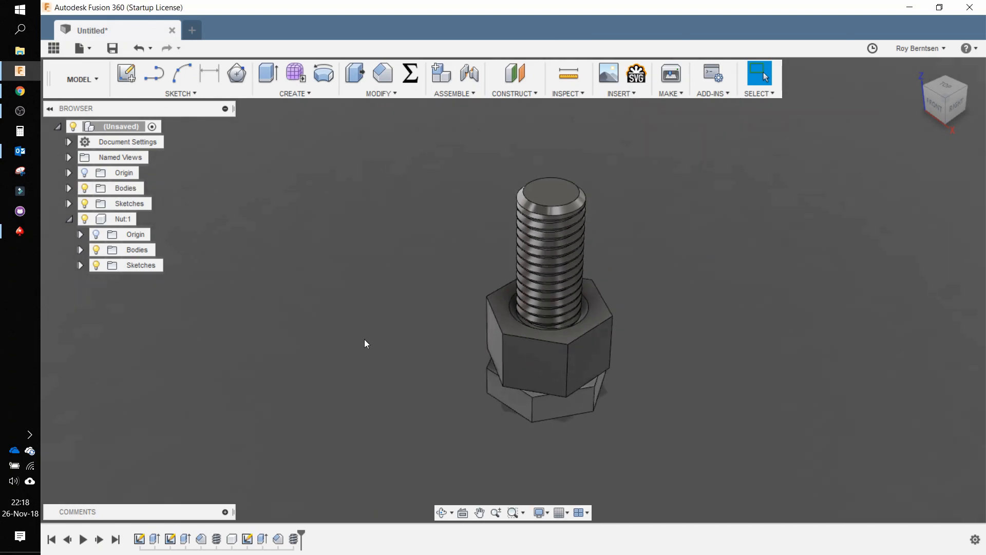
drag(541, 355, 747, 332)
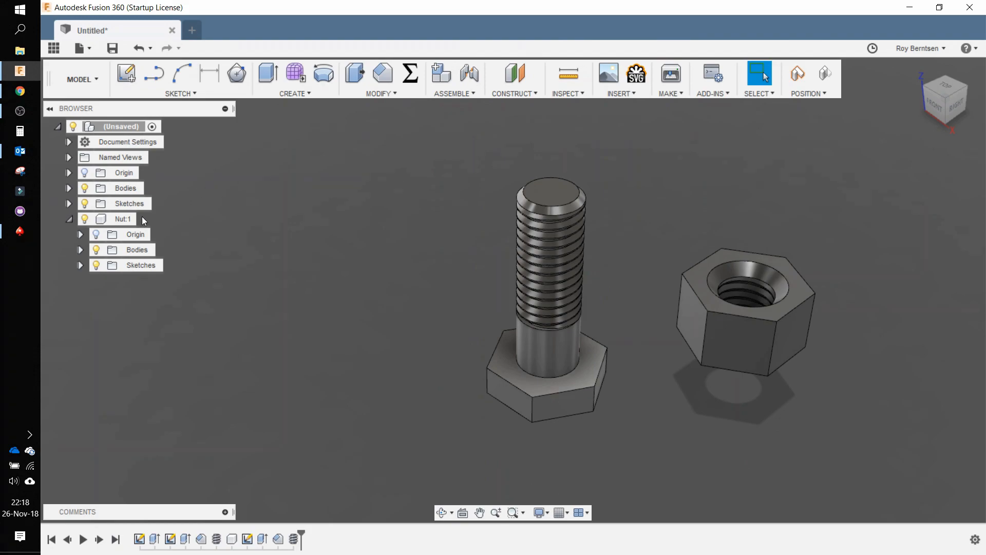
click(127, 219)
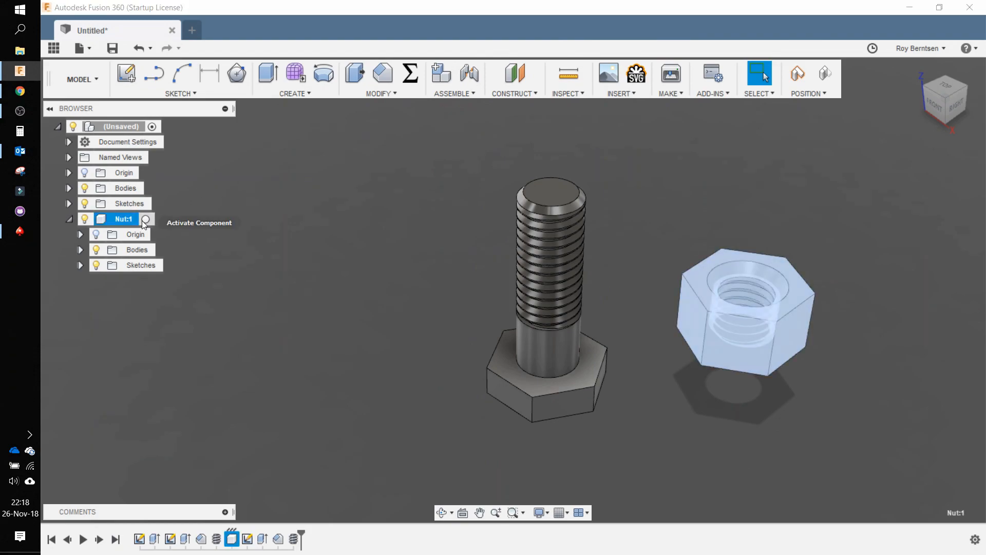
click(144, 221)
right_click(144, 221)
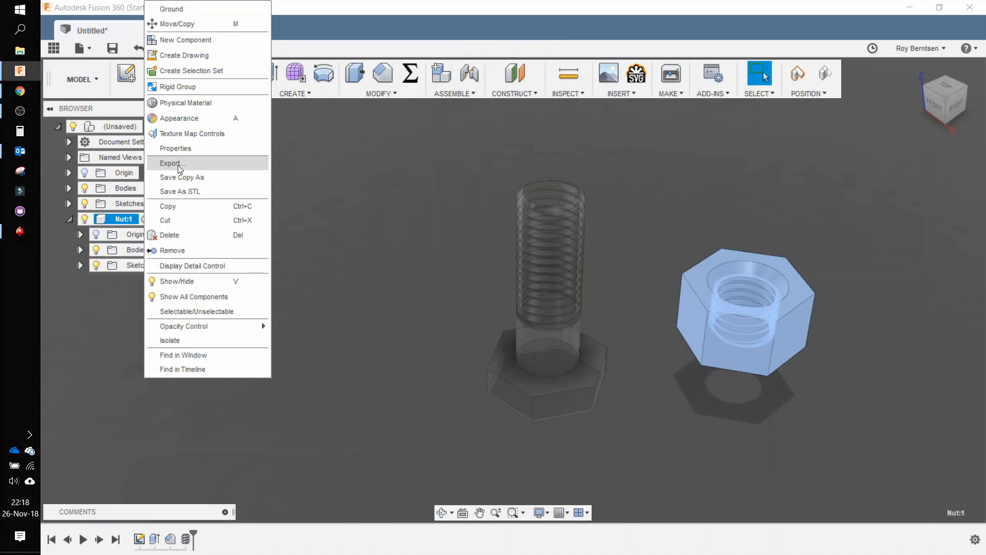
click(334, 173)
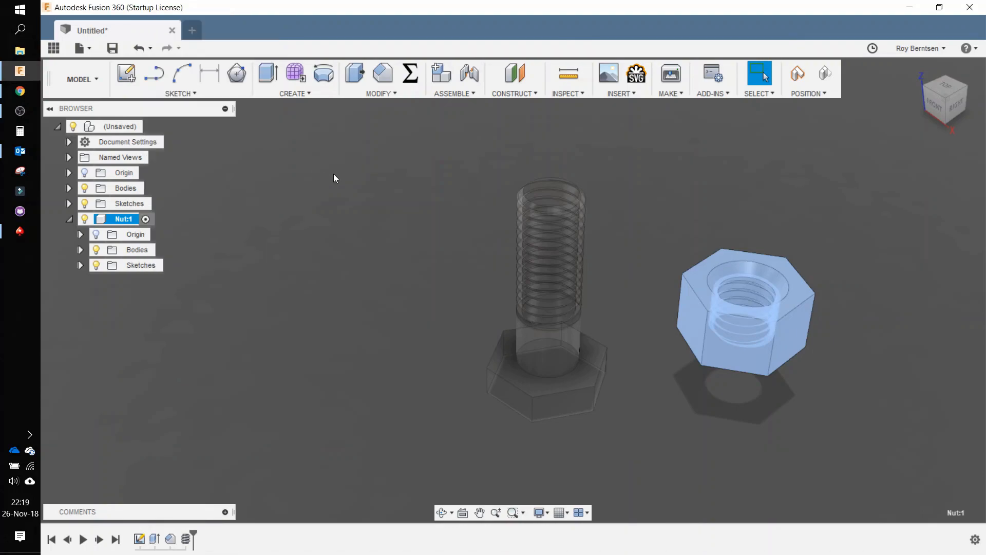
click(827, 78)
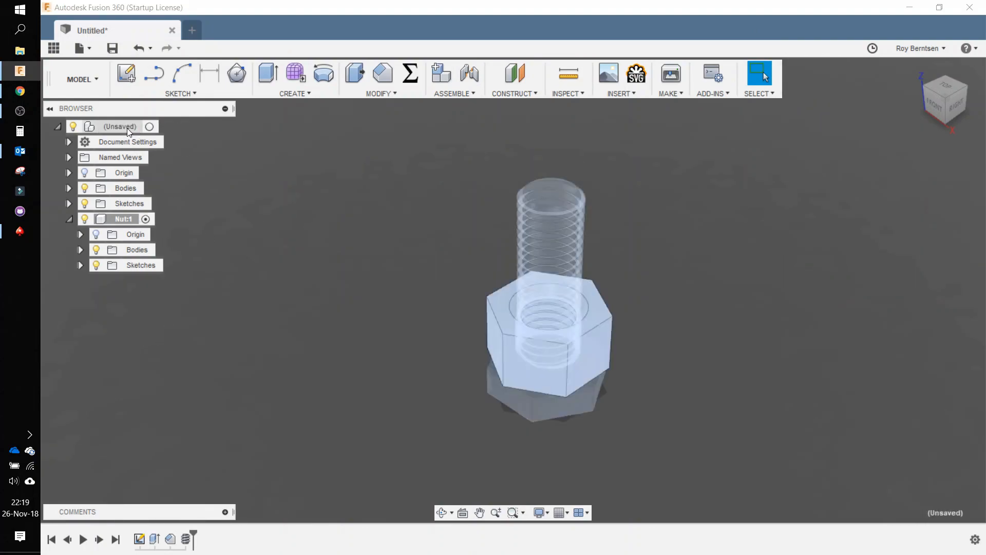
click(281, 233)
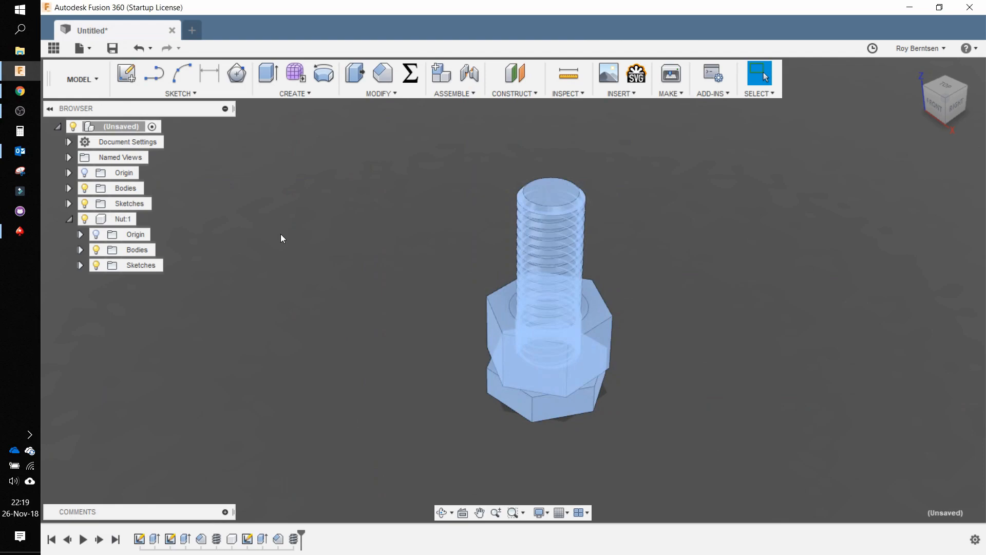
drag(542, 379, 776, 331)
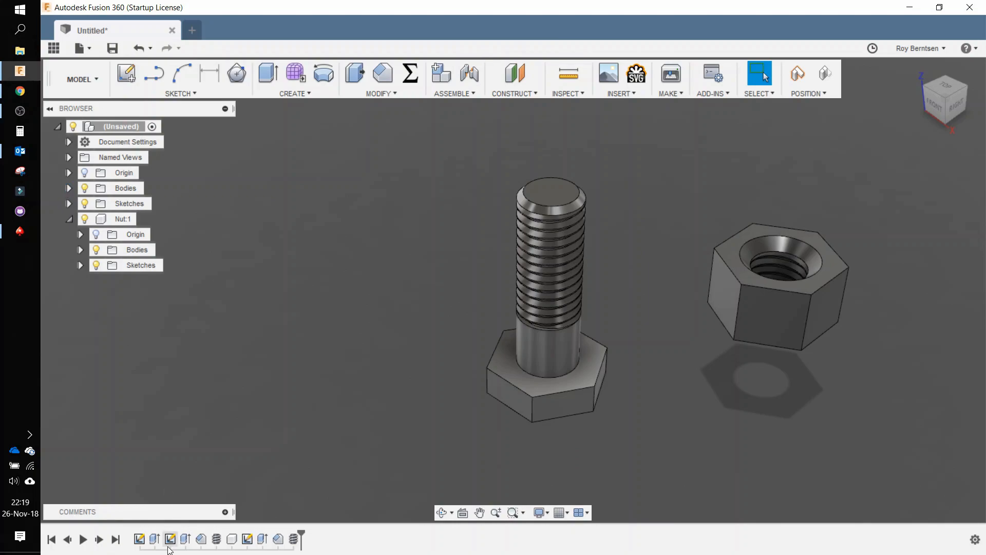
Roll the design history back to just after the bolt's thread and rename the bolt's body as Bolt
right_click(217, 541)
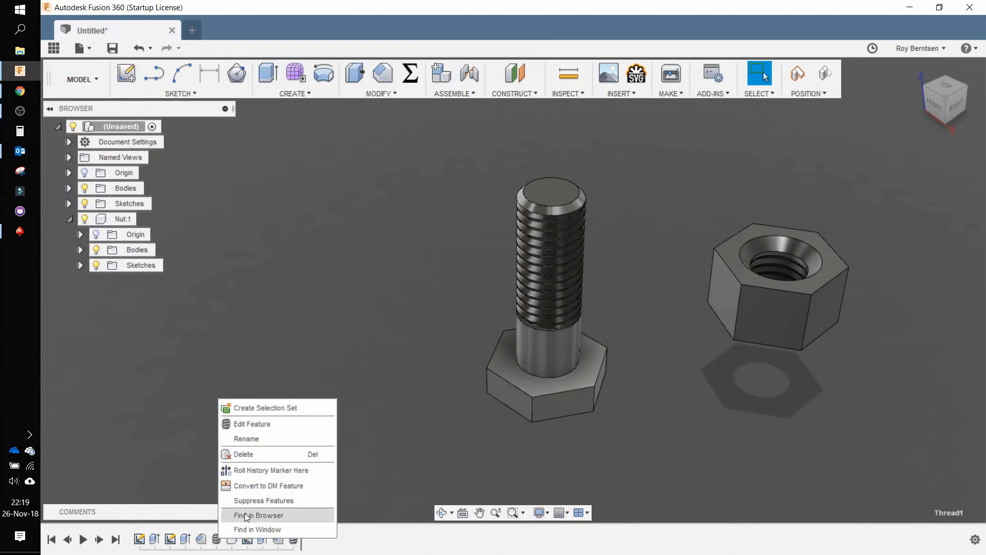
click(272, 471)
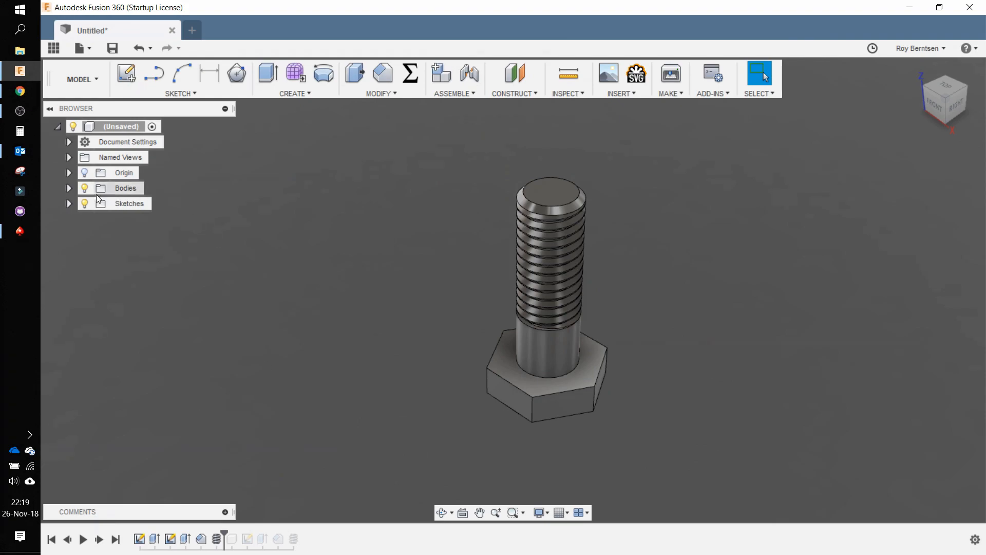
click(68, 188)
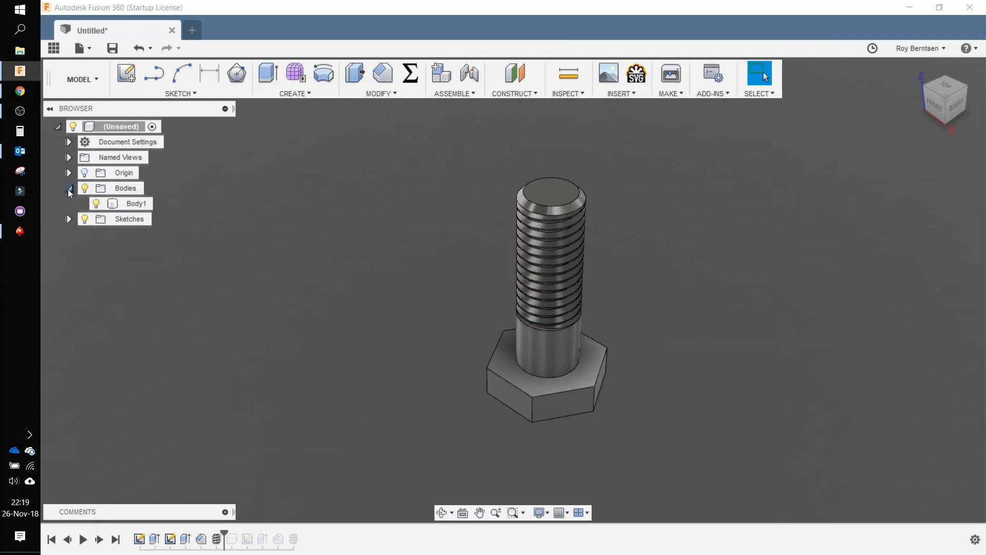
click(136, 205)
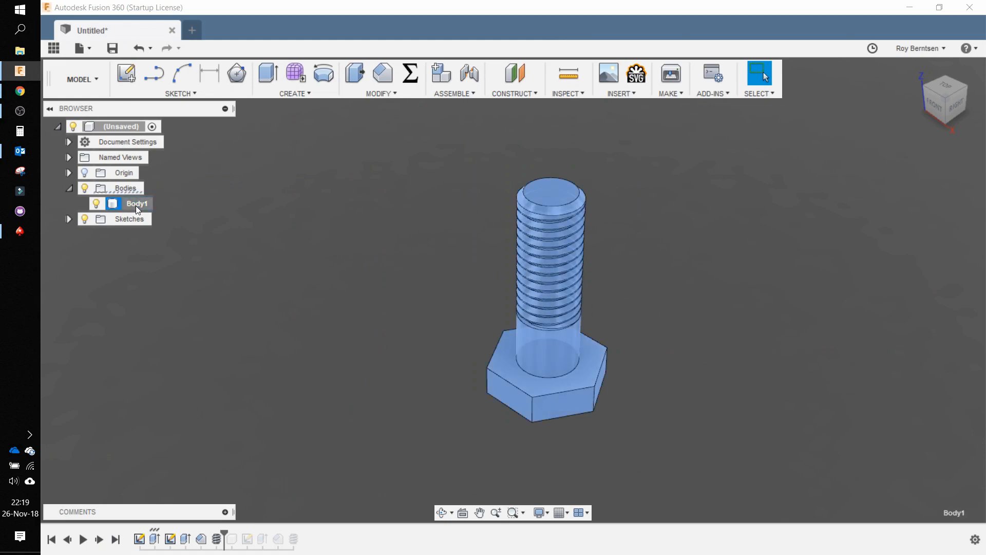
double_click(136, 206)
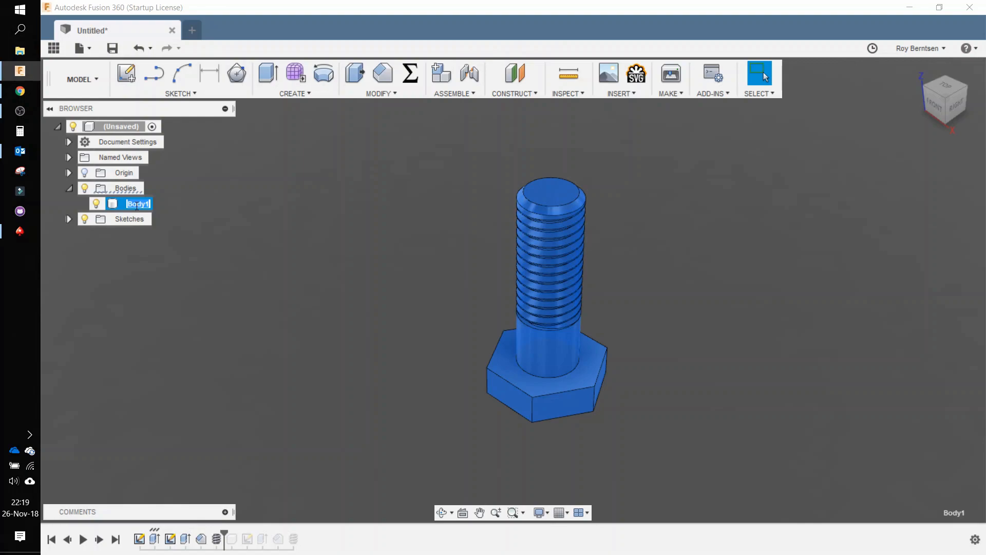
text(Bolt)
Create a component from the Bolt body and ground it in place
right_click(136, 205)
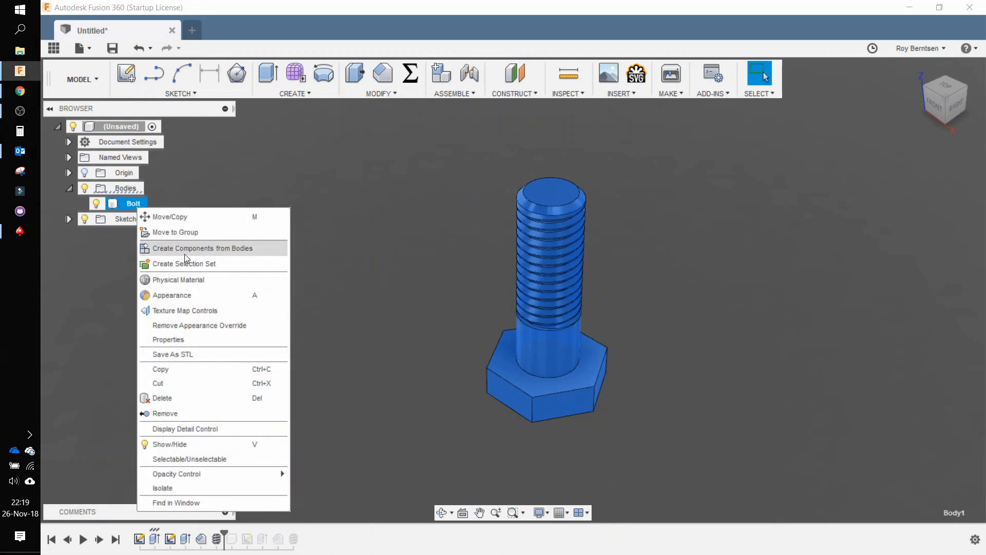
click(185, 254)
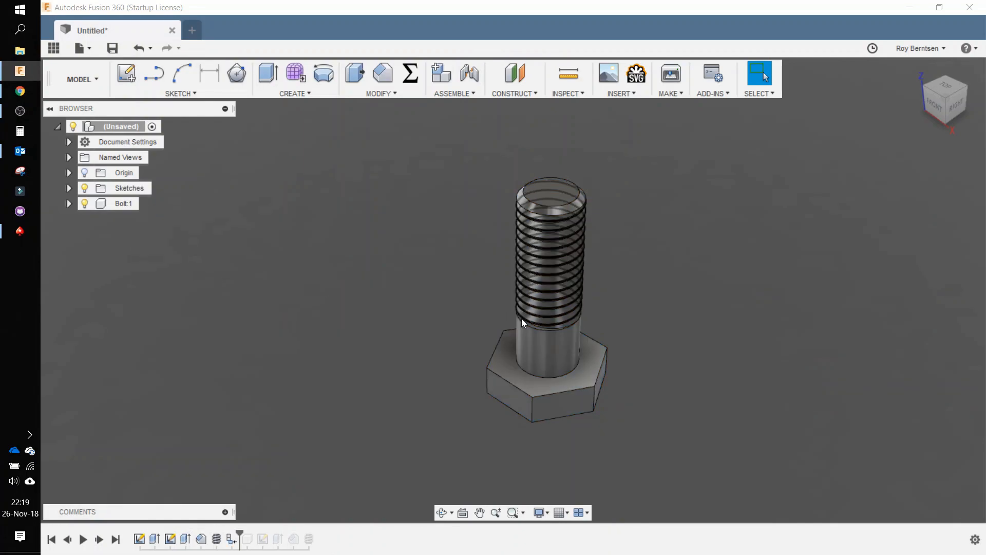
drag(534, 354, 593, 330)
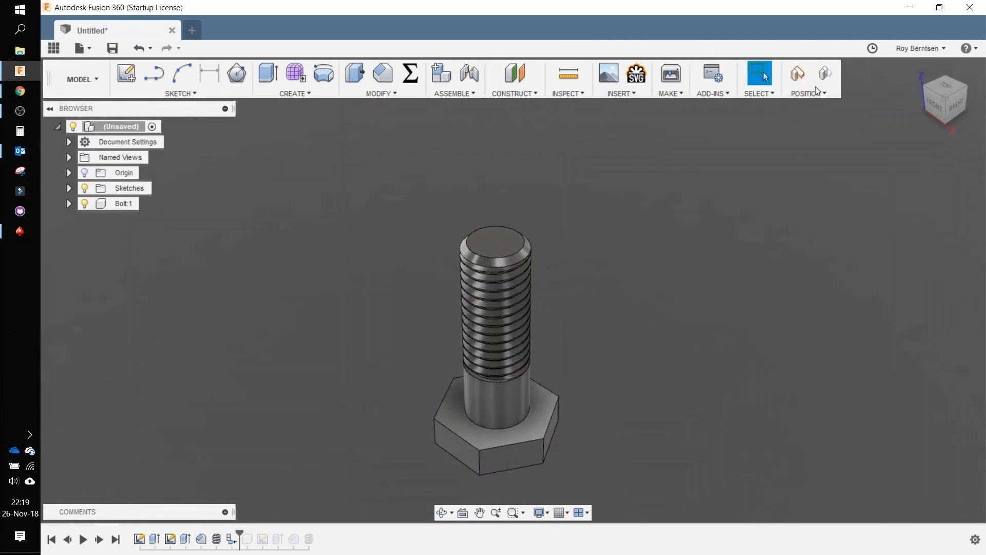
click(830, 71)
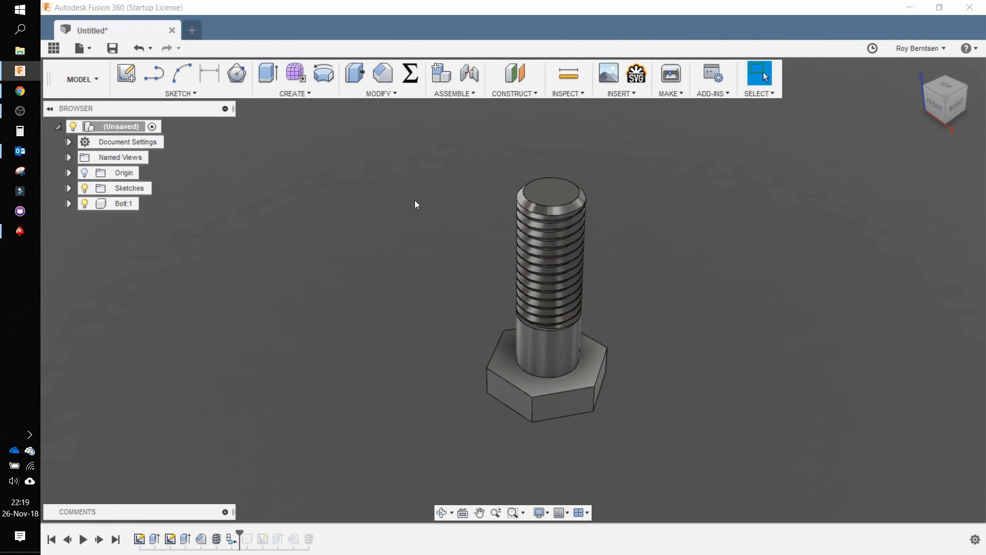
right_click(128, 202)
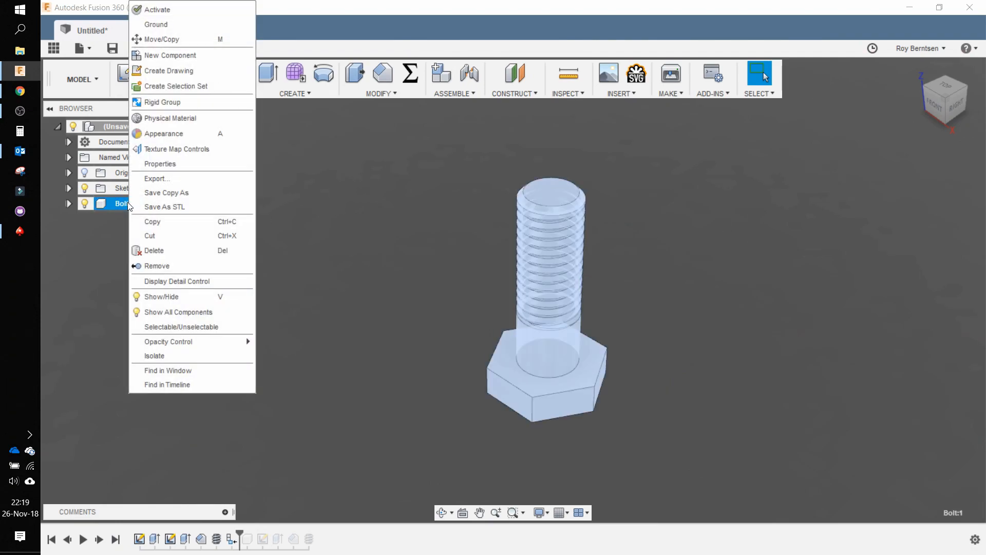
click(175, 24)
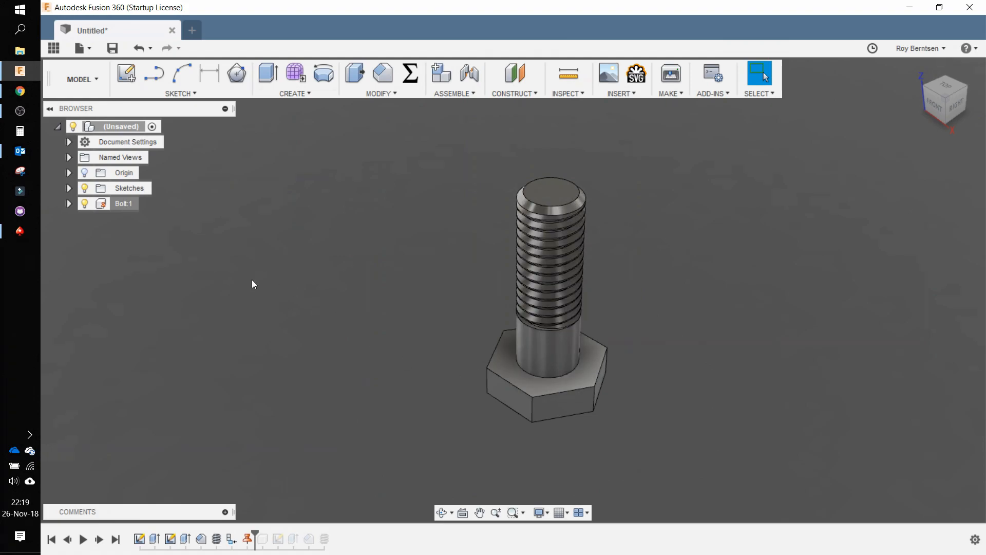
Advance the design history to its end to bring back the nut component and its features
click(100, 540)
click(100, 539)
click(100, 539)
click(100, 539)
click(101, 540)
Move the nut off the bolt to a spot beside it and capture its position
drag(523, 353, 857, 278)
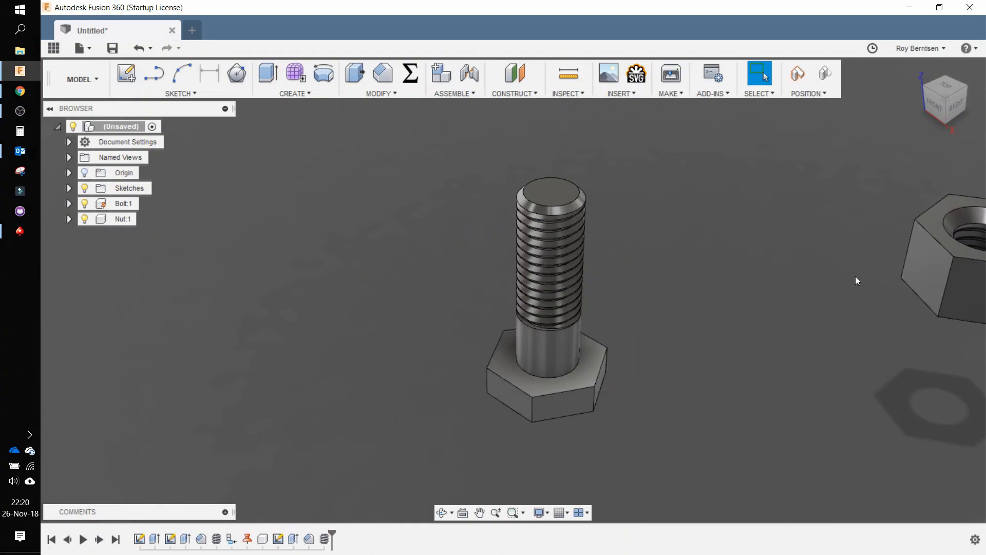
drag(936, 260, 691, 288)
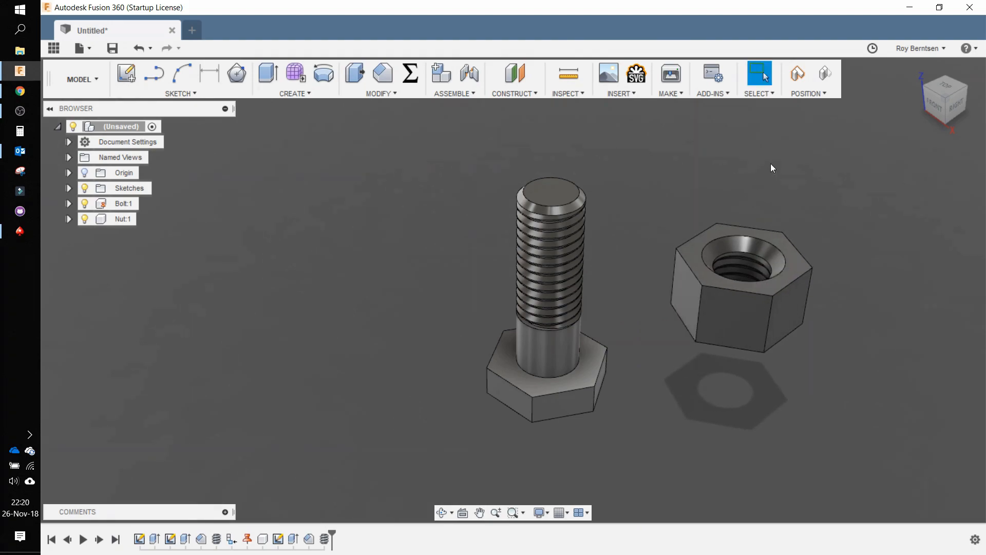
click(797, 76)
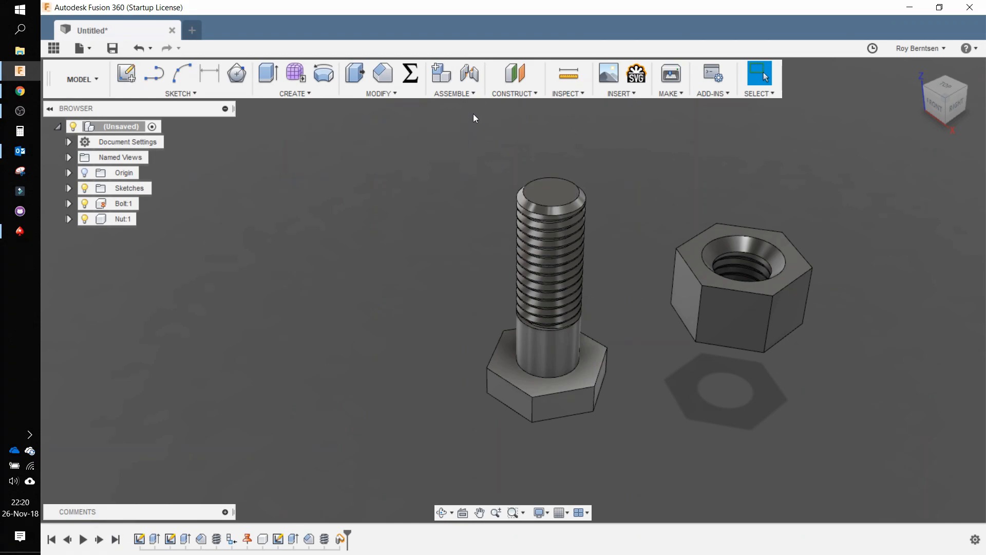
Start a joint from the centre of the nut's chamfered hole to the base of the bolt's shank at the head, and flip its direction
click(471, 92)
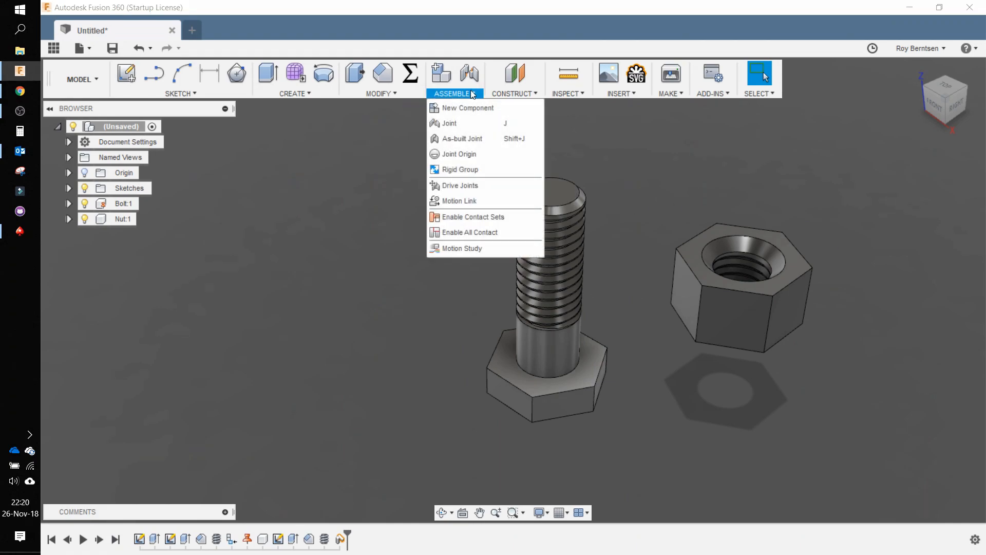
click(452, 123)
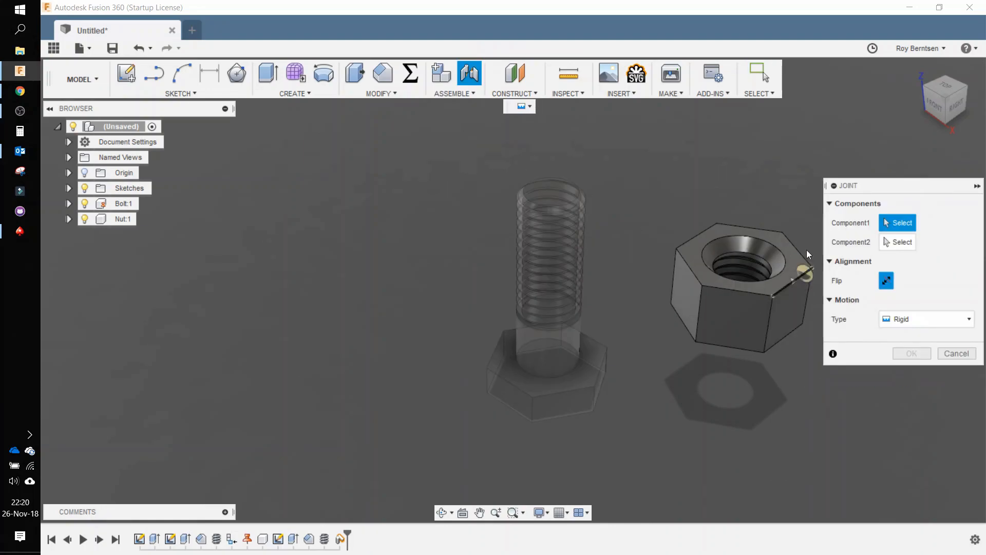
scroll(806, 231, up, 2)
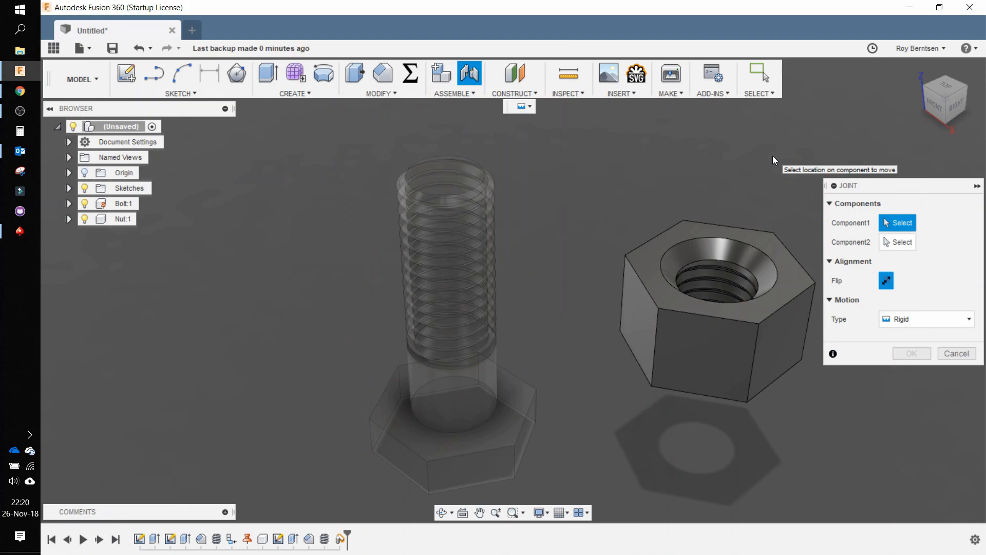
click(757, 248)
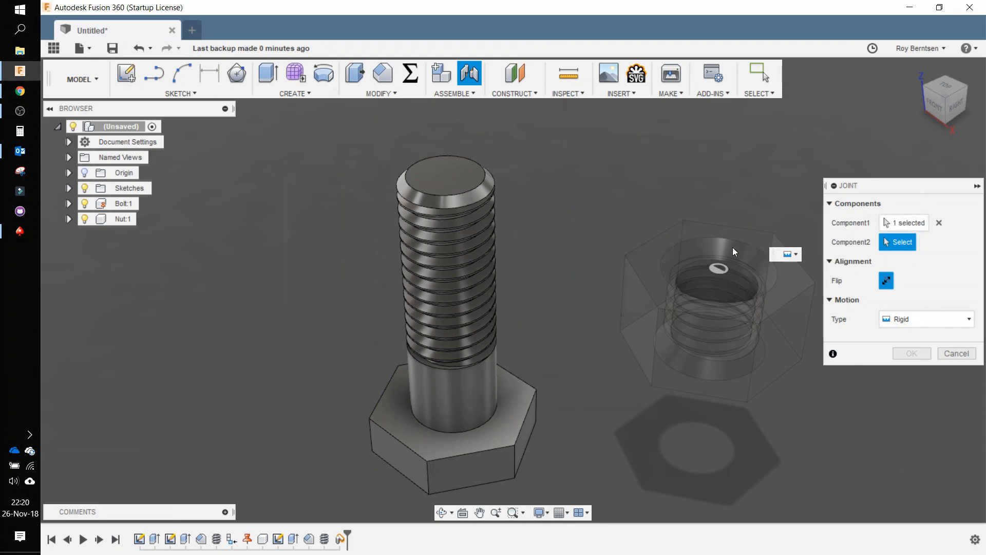
click(493, 413)
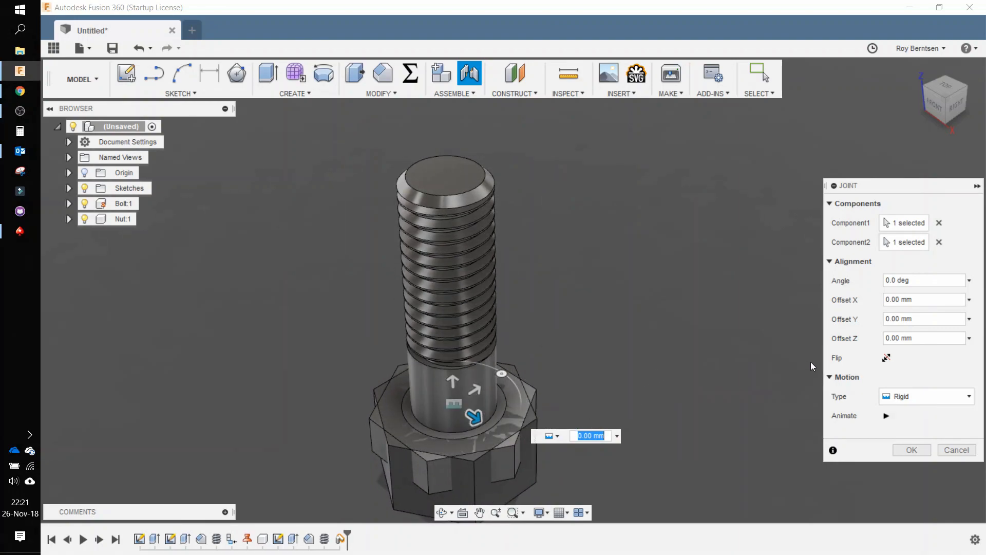
click(888, 359)
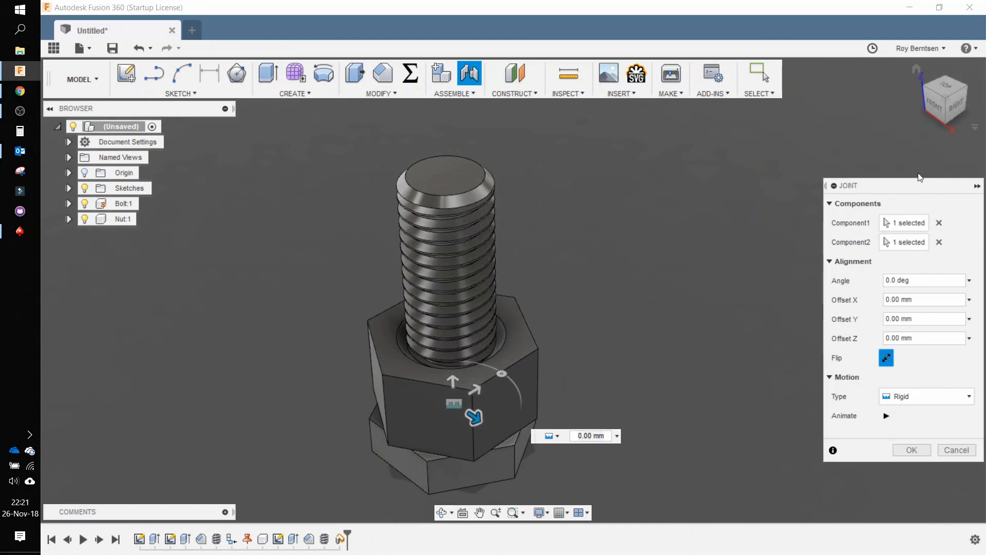
Align the nut's hexagon with the bolt head at an angle of -30 degrees and offset it 16 mm along Z up the shank
click(952, 89)
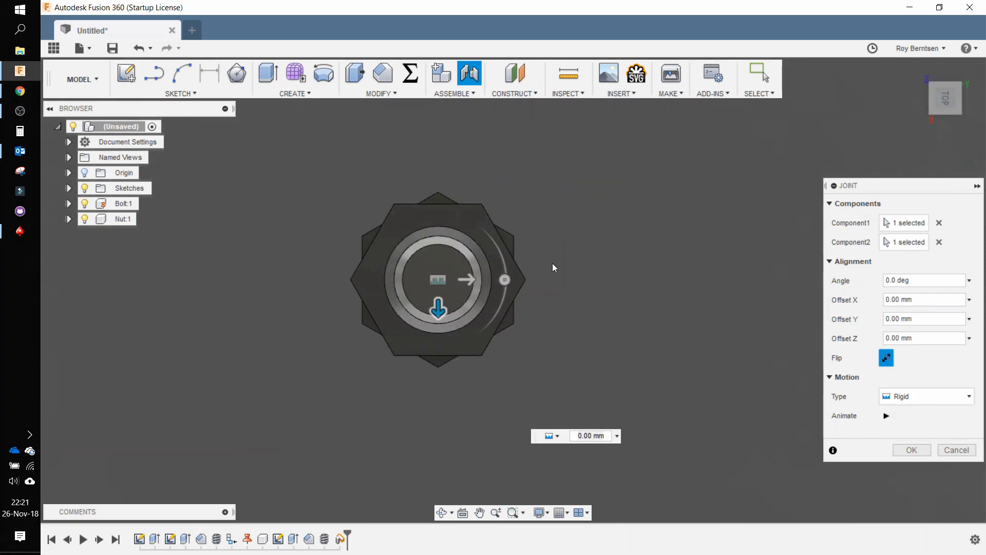
drag(506, 280, 517, 329)
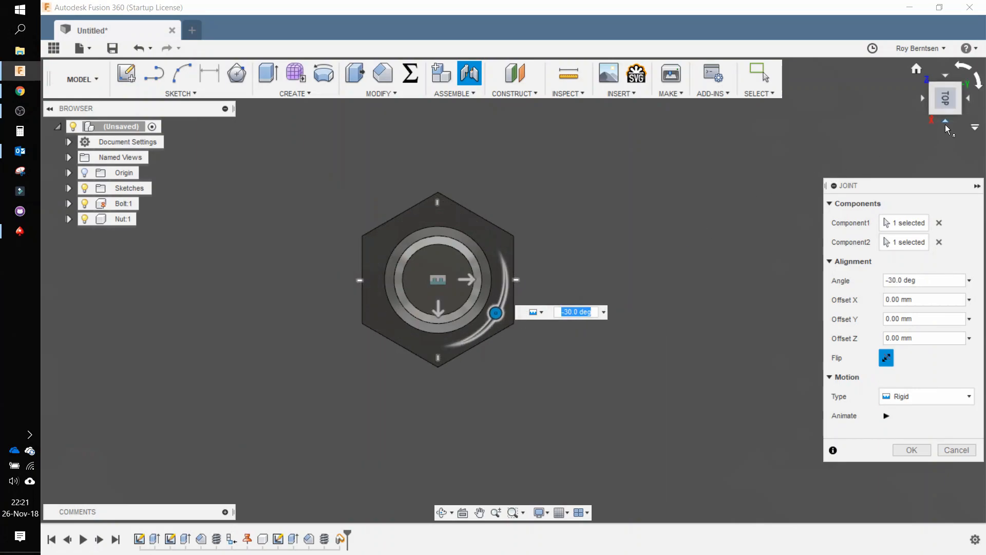
click(946, 122)
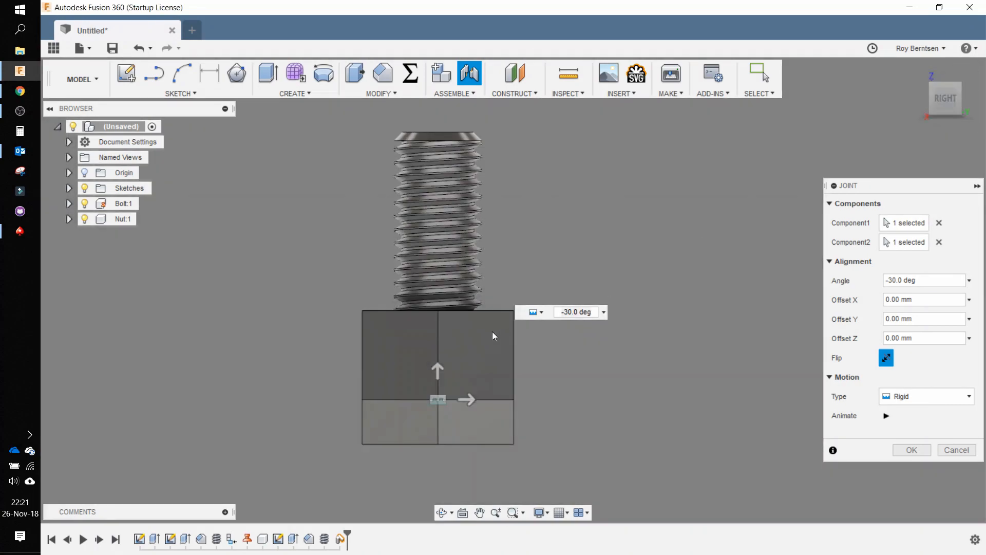
drag(437, 369, 438, 227)
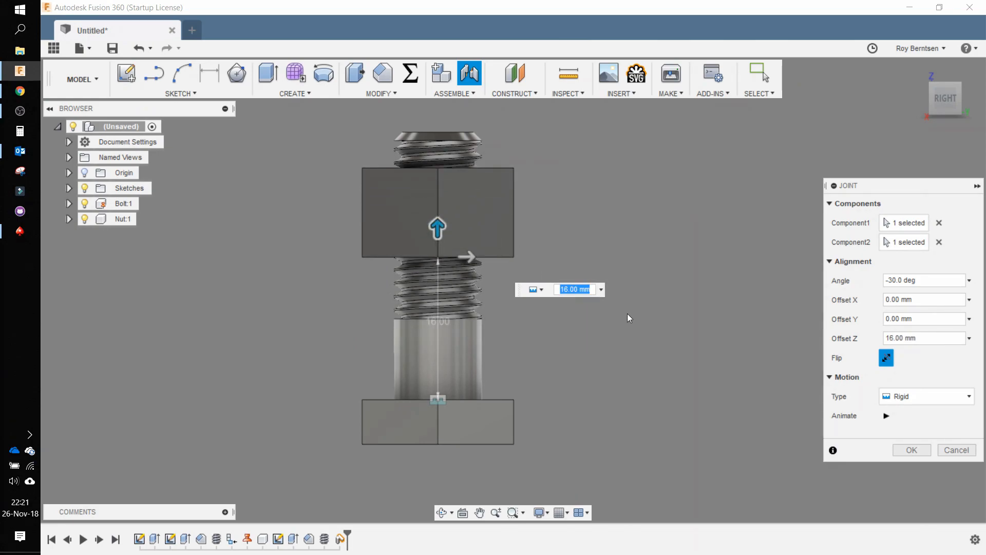
click(917, 72)
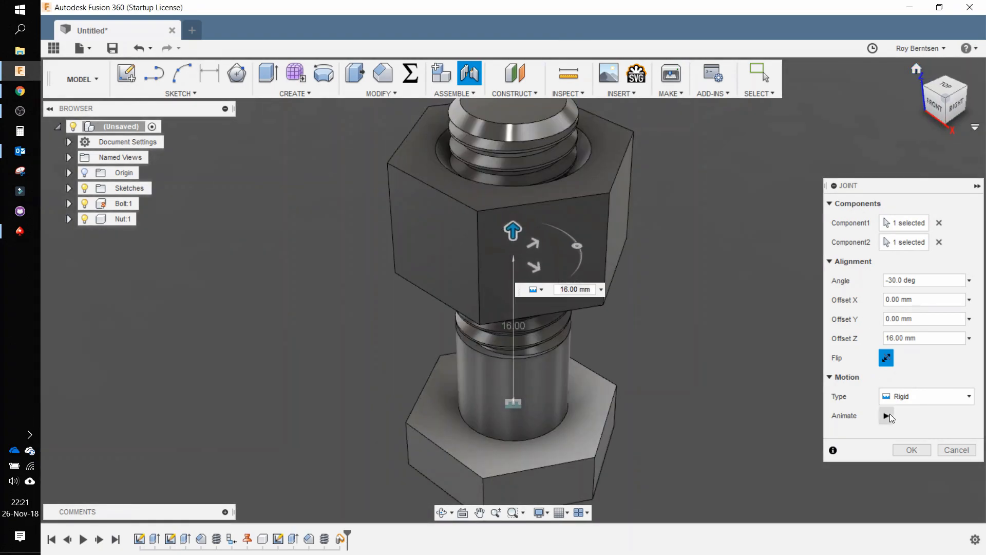
Preview the Revolute motion, set the joint's motion type to Cylindrical about the Z axis, and create the joint
click(925, 398)
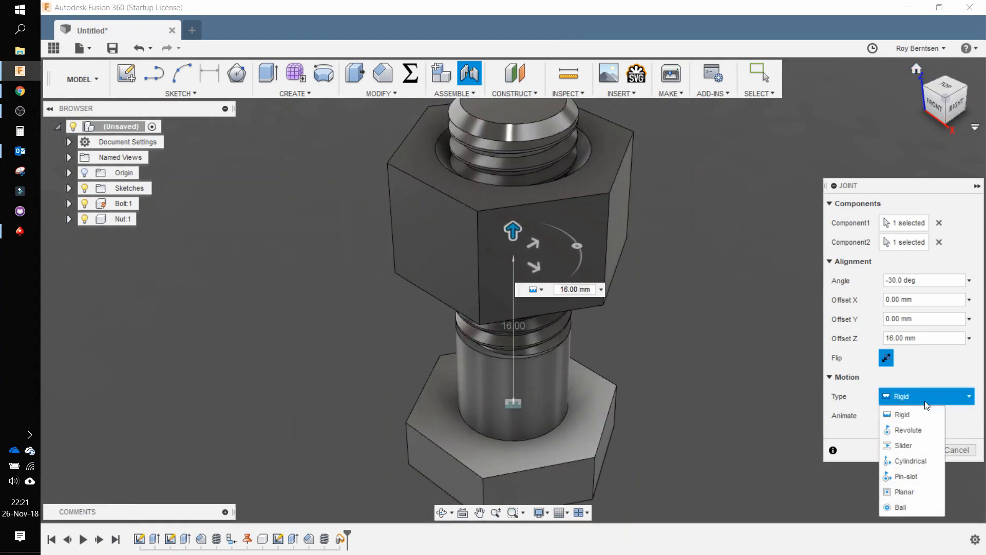
click(910, 432)
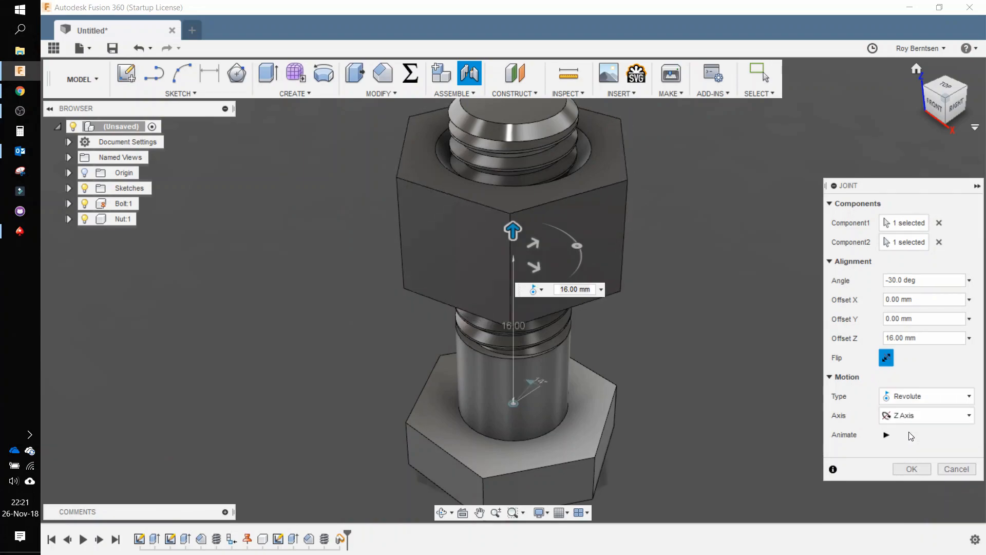
click(917, 395)
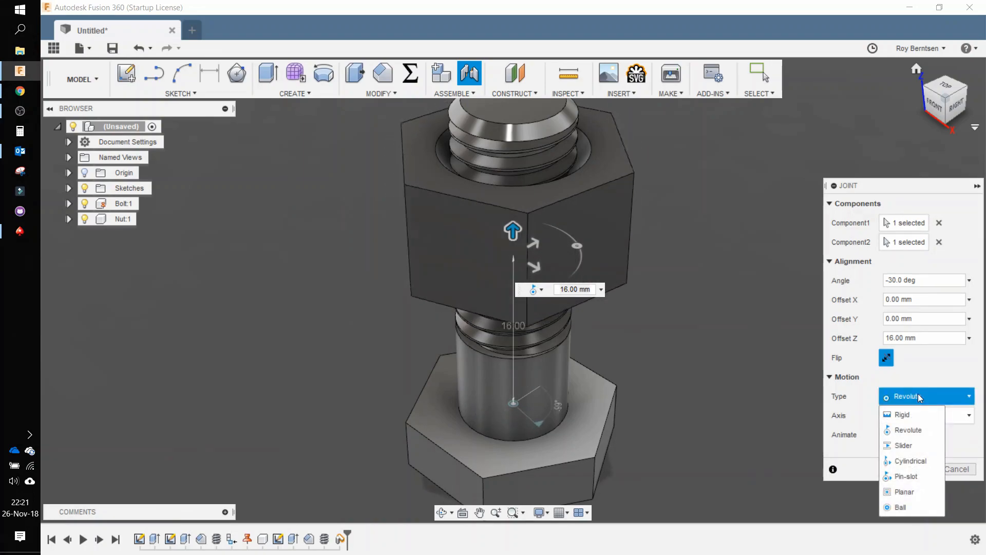
click(910, 460)
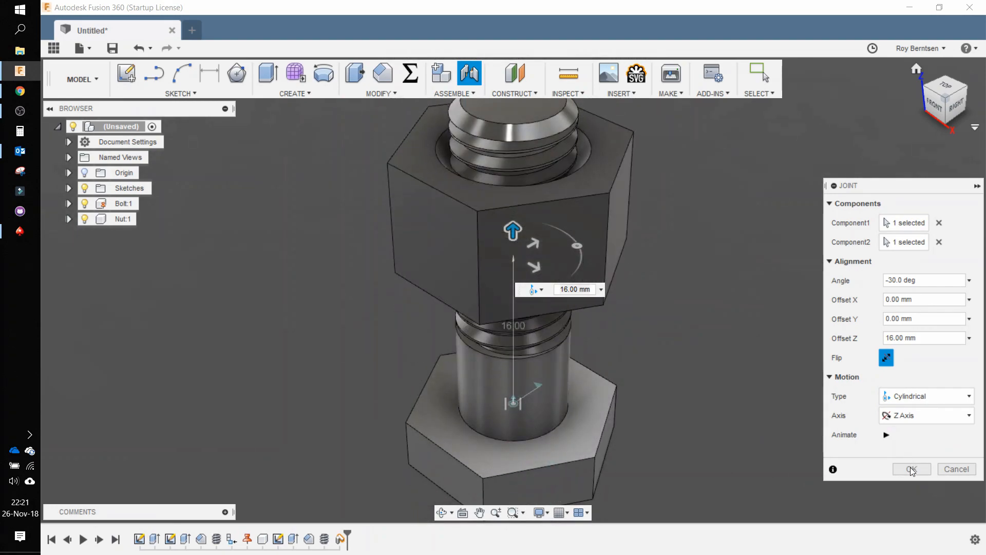
click(911, 468)
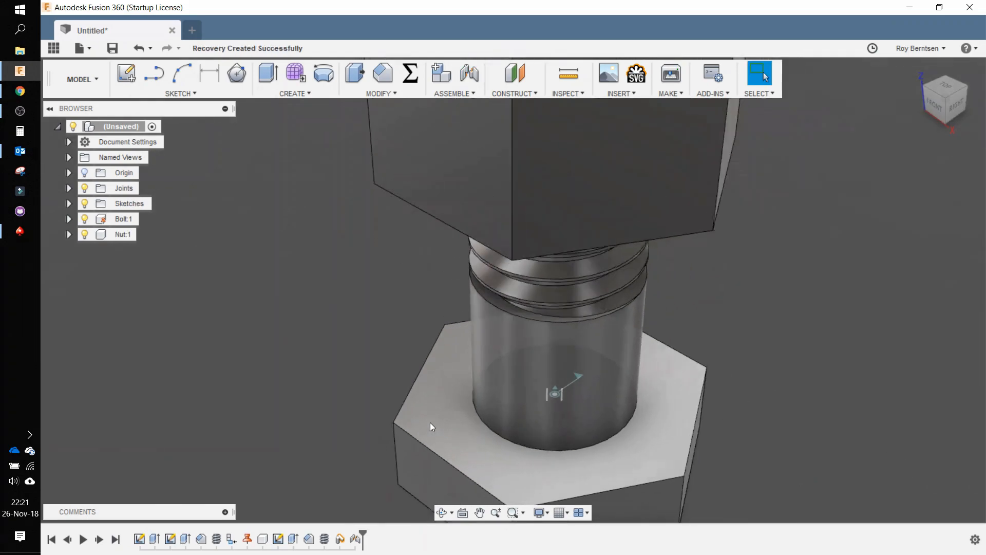
Slide and rotate the nut along the bolt to try out the cylindrical joint
drag(476, 337, 544, 210)
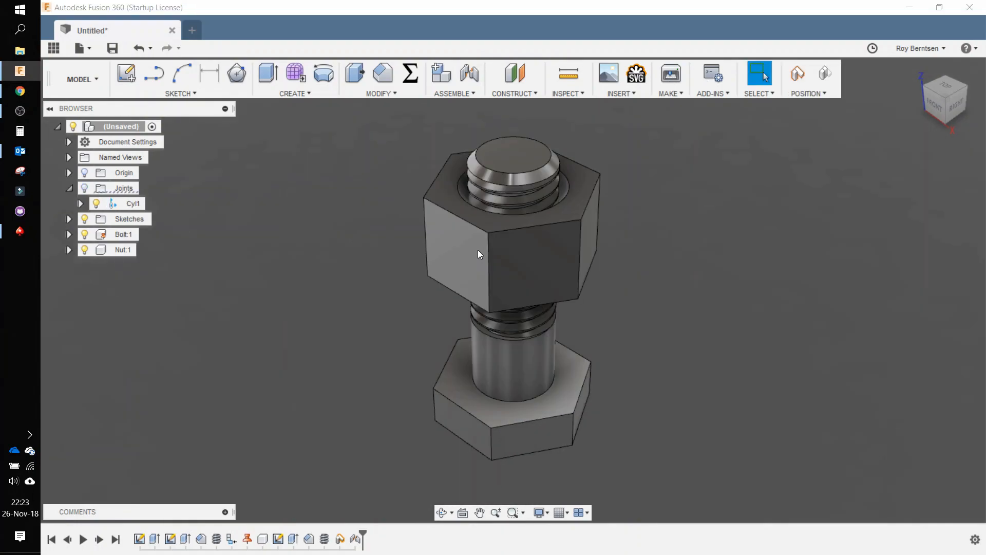
drag(478, 249, 75, 155)
Hide and show the Bolt component and the Nut component in turn
click(123, 234)
click(85, 235)
click(86, 236)
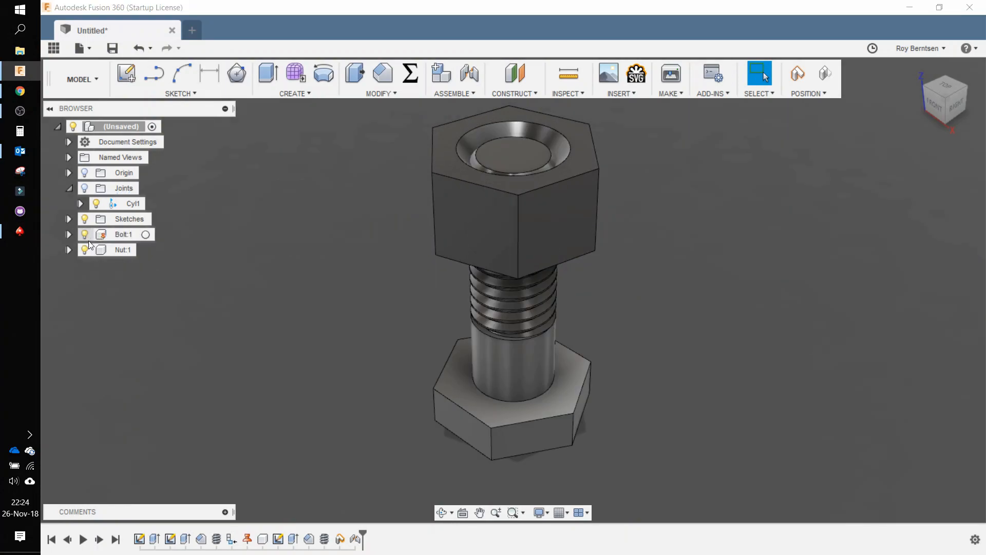
click(85, 250)
click(86, 250)
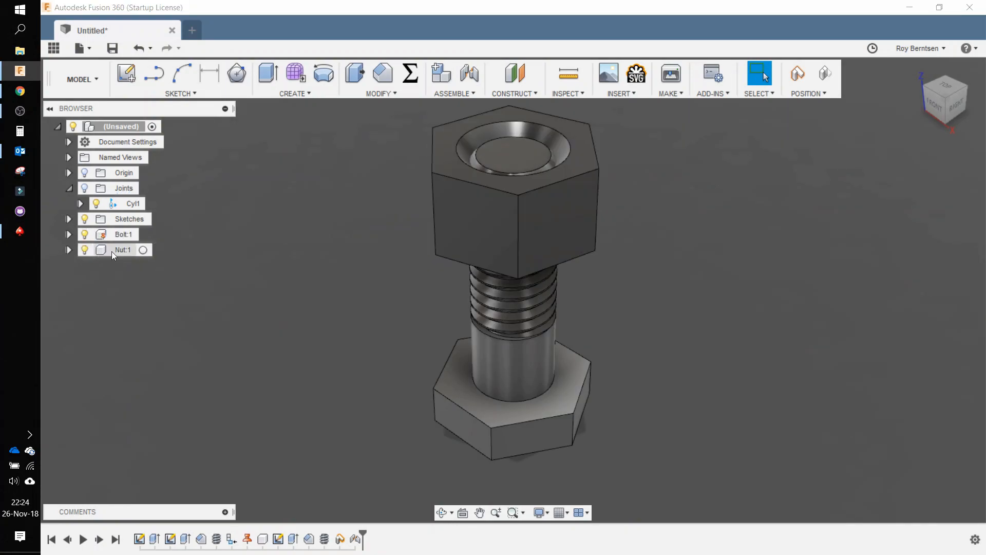
Check the export options for the Nut component without saving a file
right_click(122, 252)
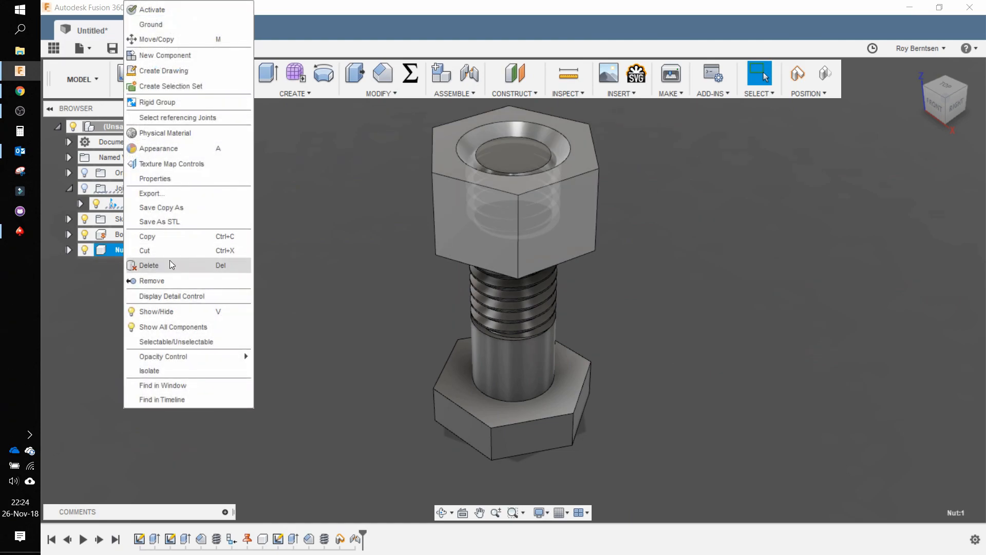
click(160, 192)
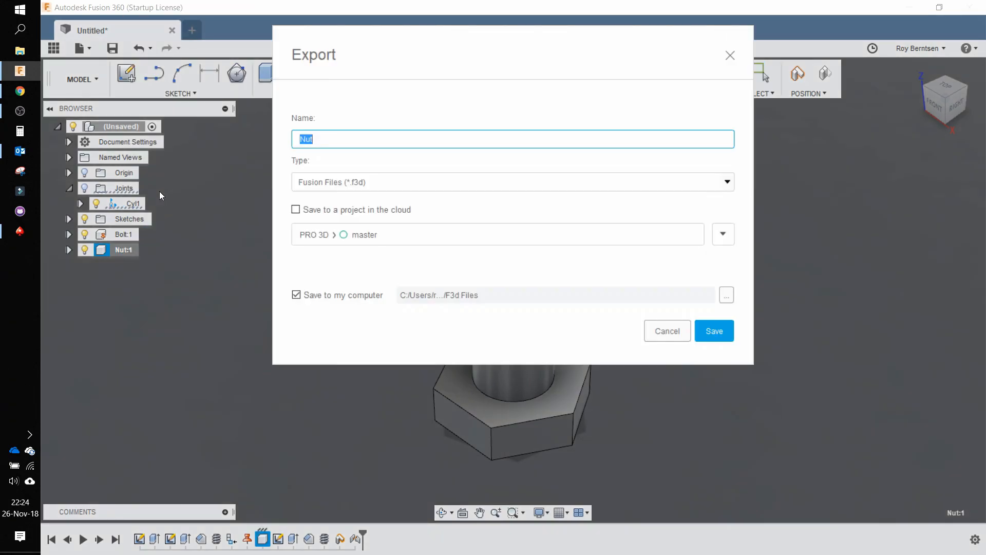
click(670, 330)
Revert the nut to its last captured position on the bolt
click(248, 298)
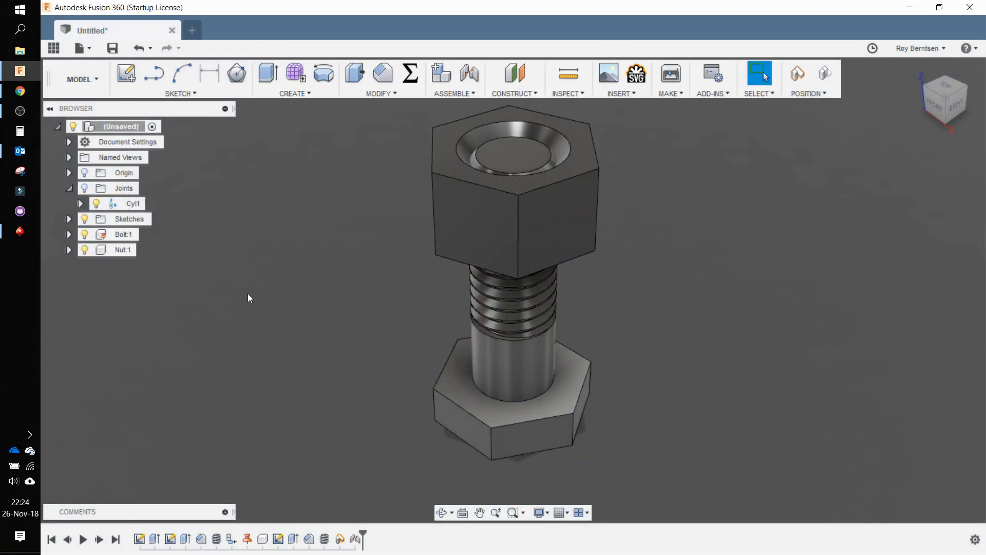
click(824, 75)
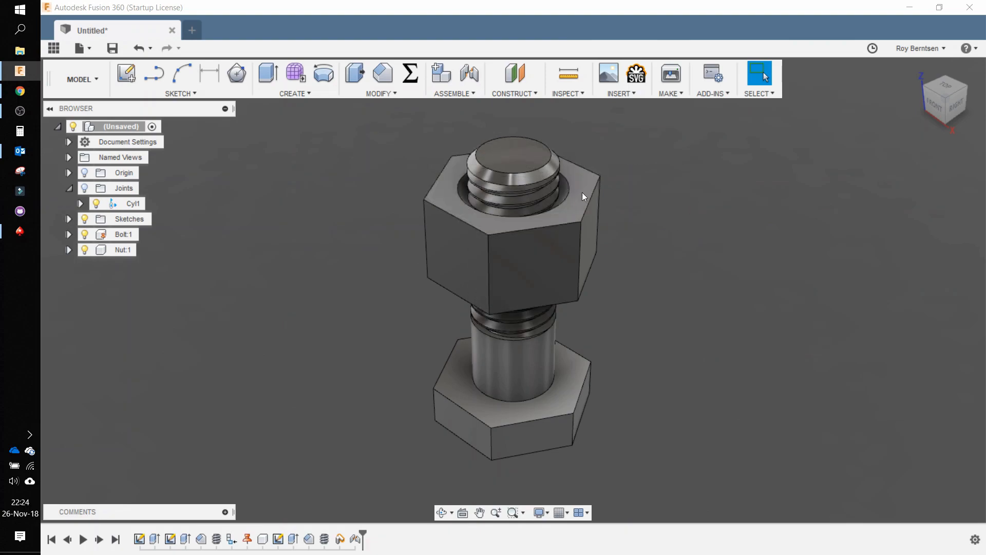